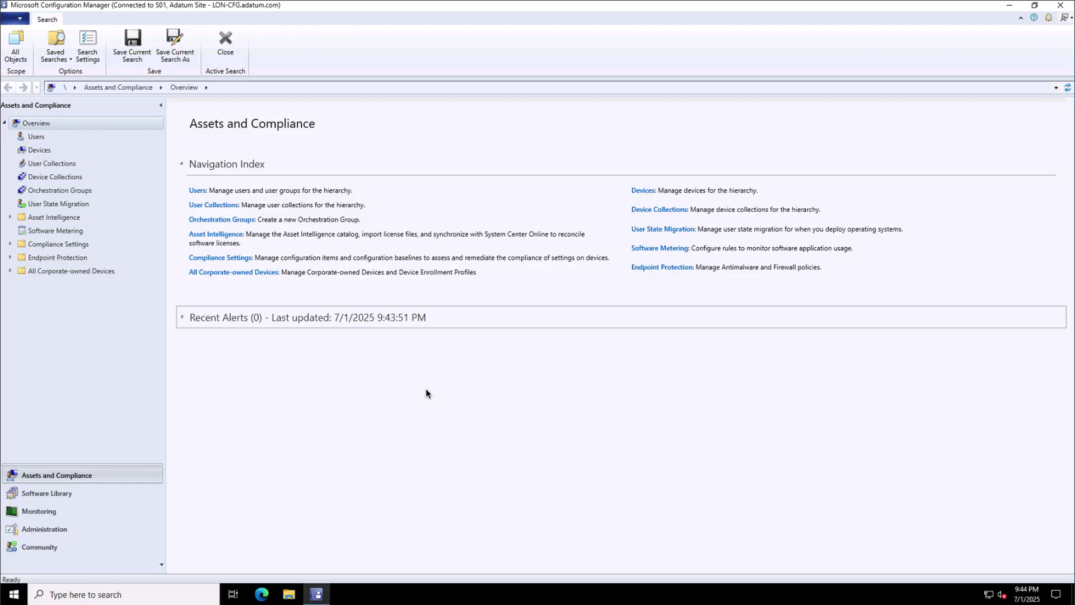
# Go to Administration > Hierarchy Configuration, dismiss Notifications, and show the empty Boundaries list.
pyautogui.click(59, 530)
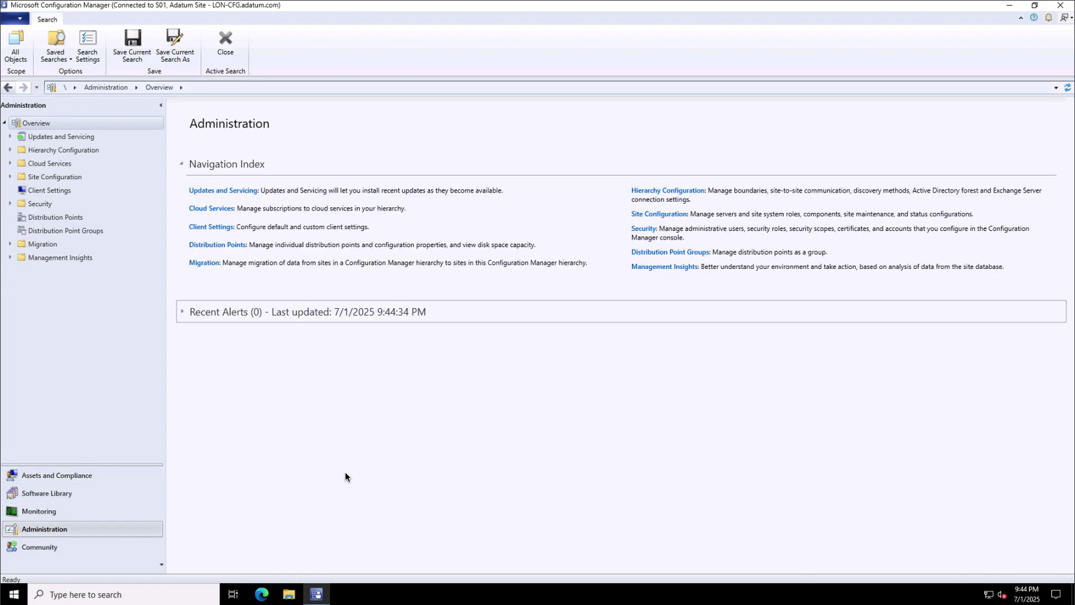
pyautogui.click(51, 152)
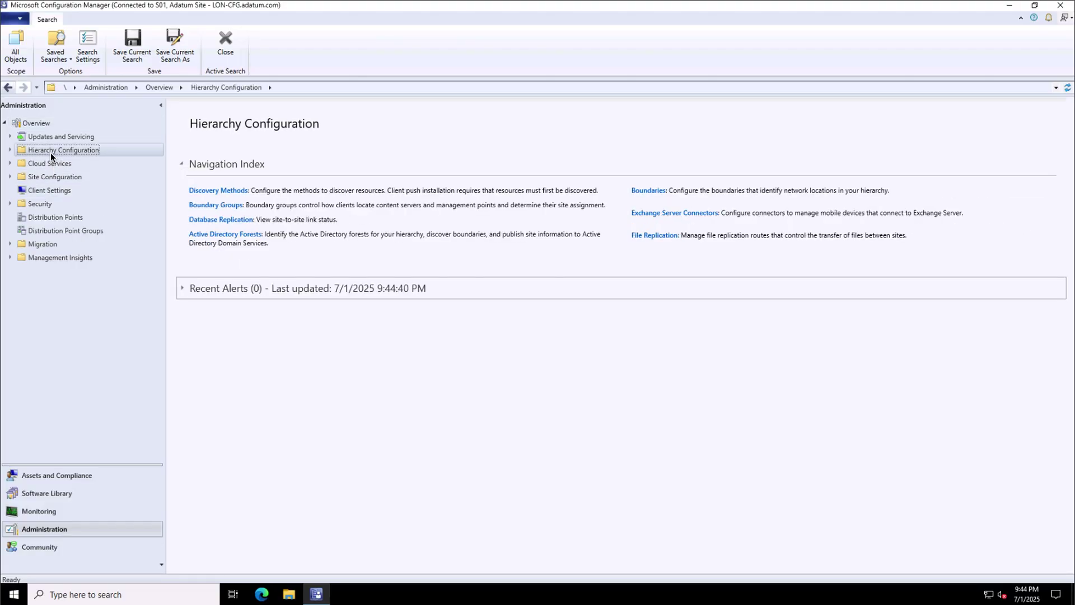
pyautogui.click(9, 150)
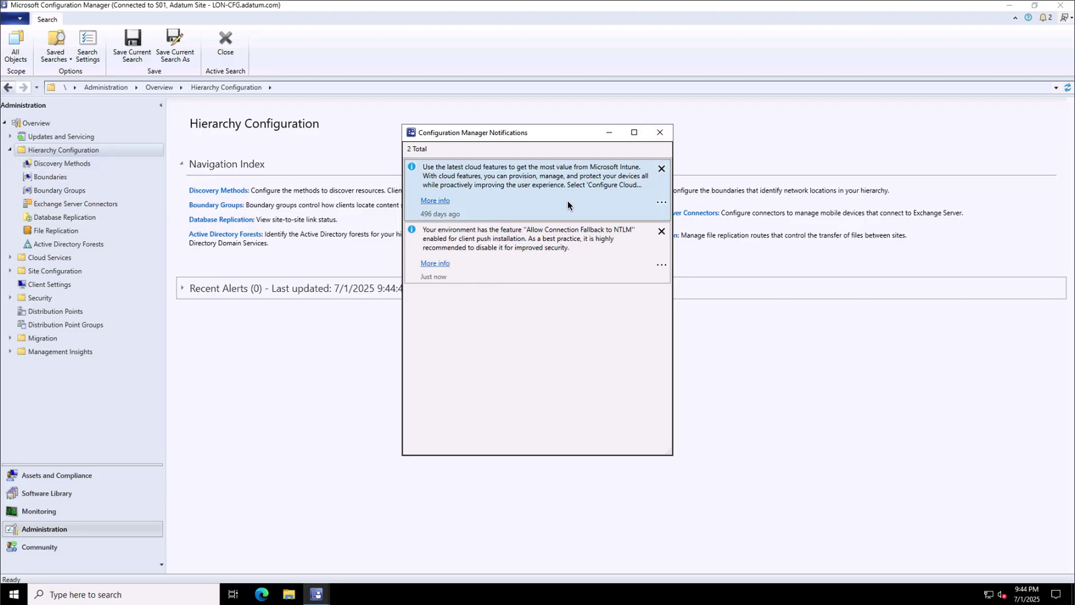
pyautogui.click(660, 132)
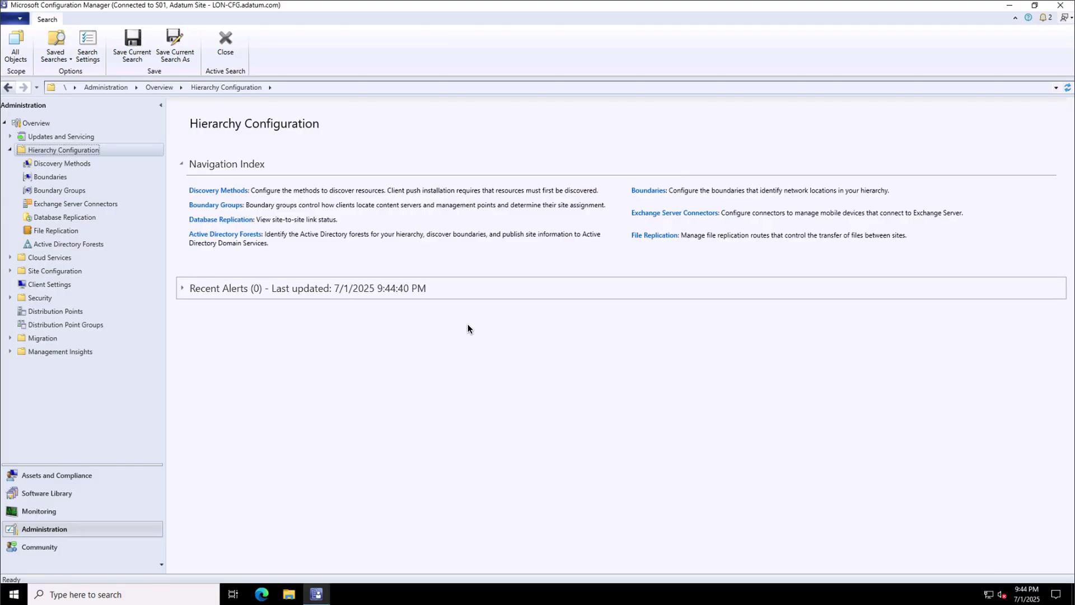
pyautogui.click(57, 178)
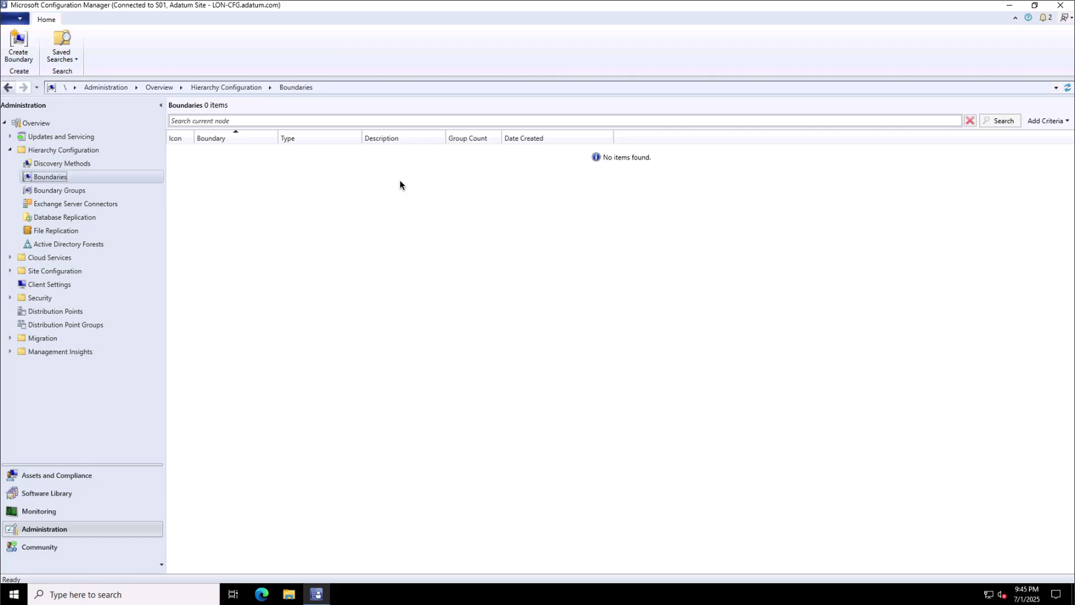
# Enable Active Directory Forest Discovery with auto-created AD site boundaries, accepting a full discovery run soon.
pyautogui.click(74, 164)
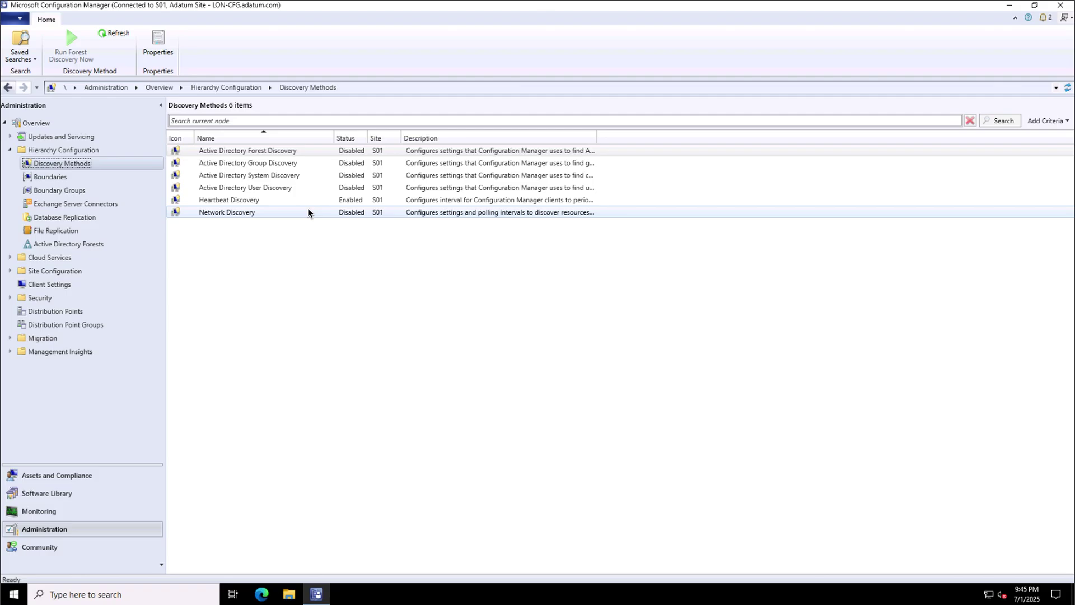
pyautogui.click(299, 151)
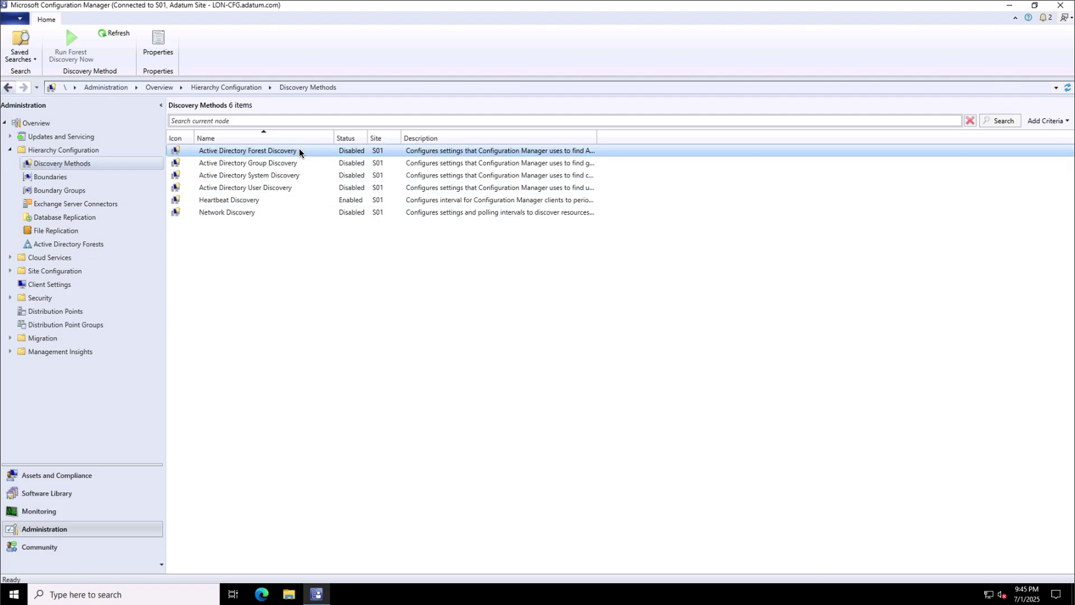
pyautogui.rightClick(299, 151)
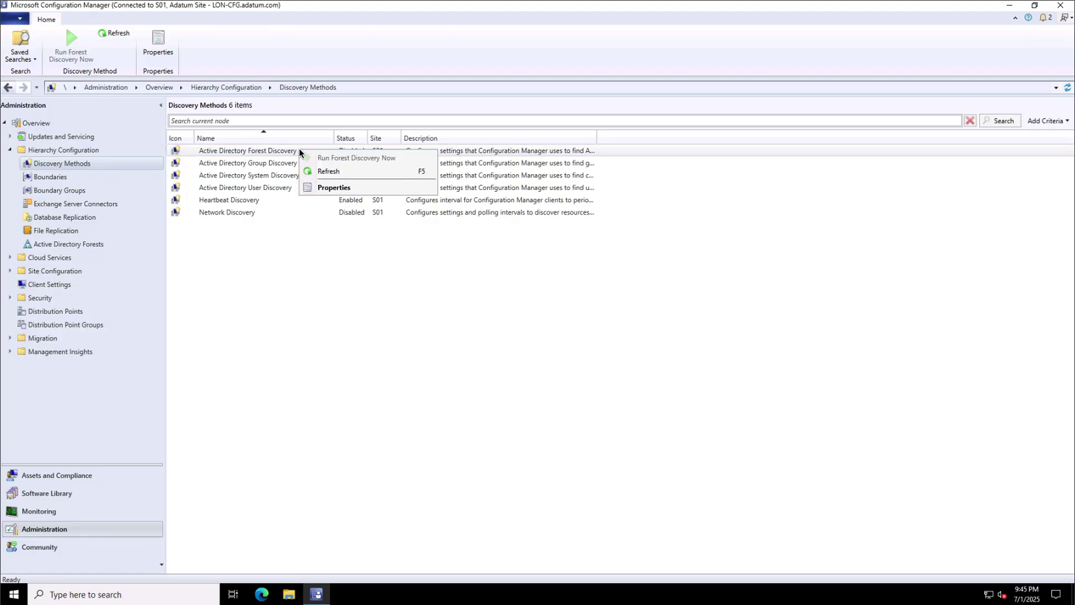
pyautogui.click(320, 187)
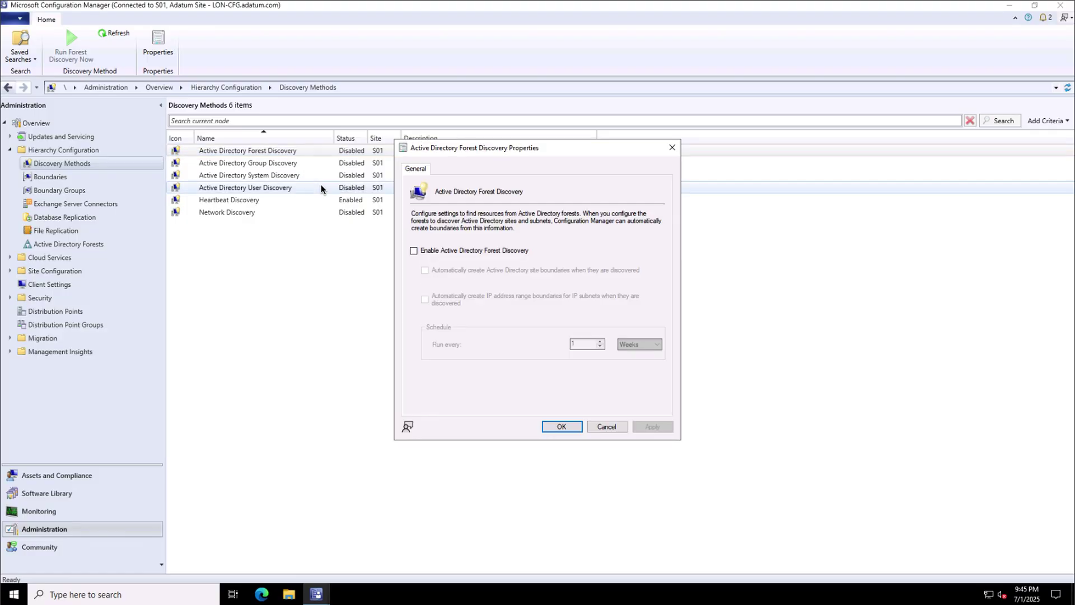
pyautogui.click(413, 252)
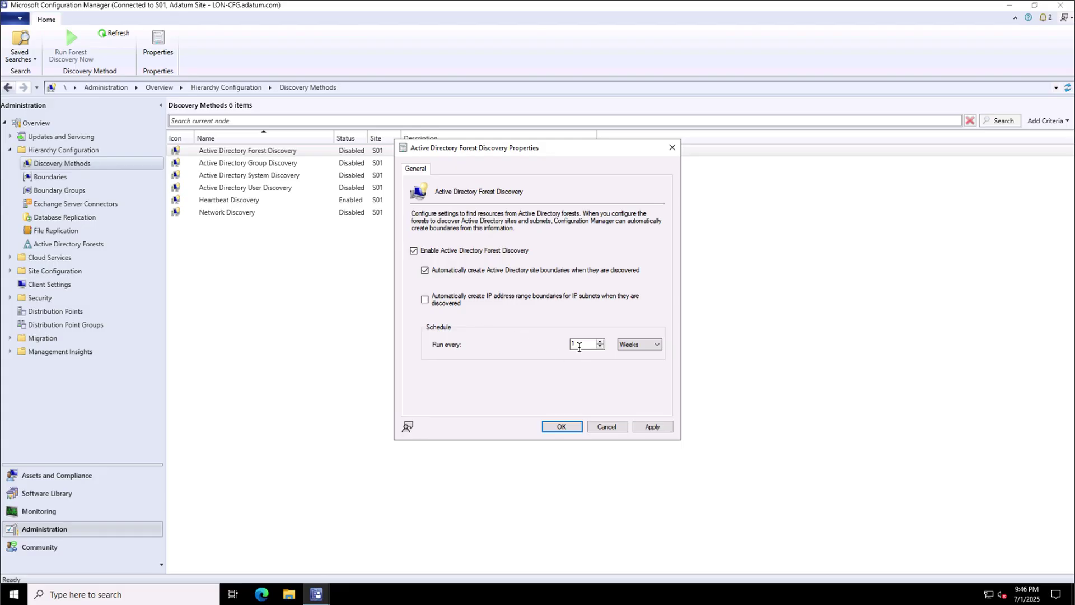
pyautogui.click(654, 426)
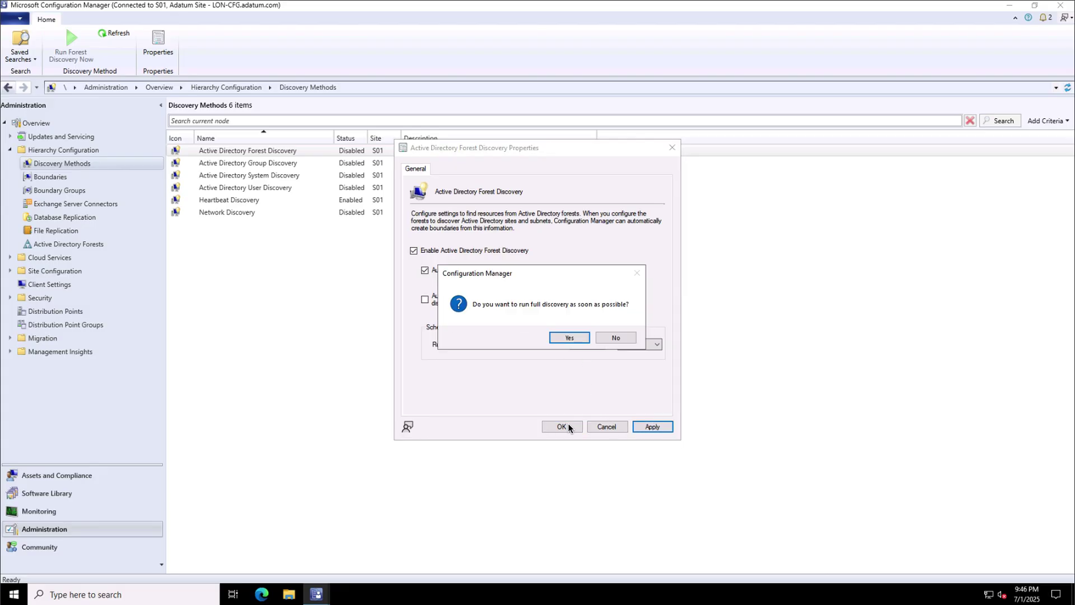
pyautogui.click(569, 341)
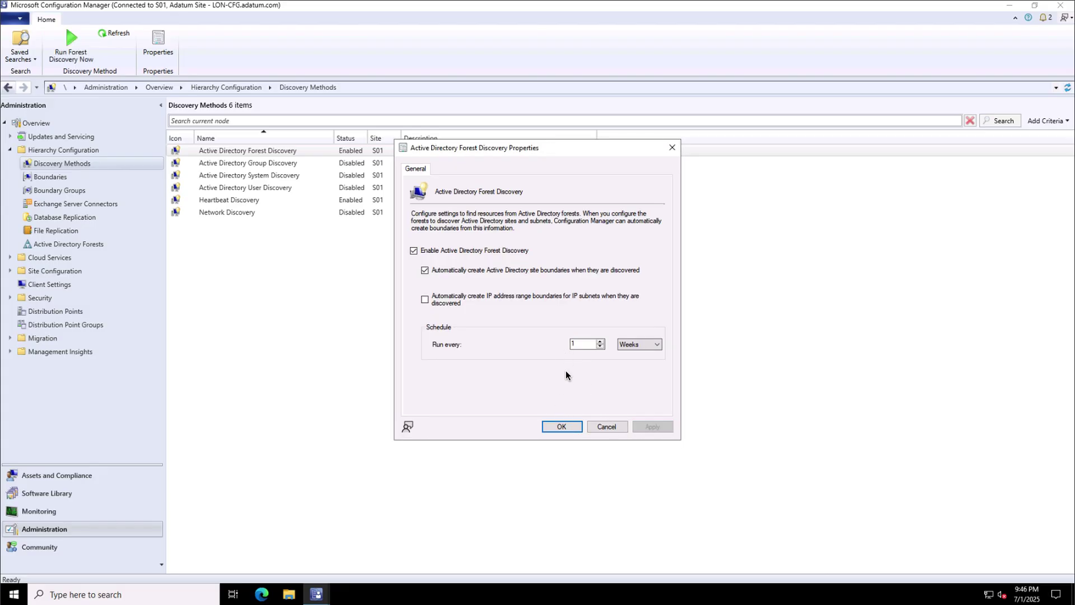
pyautogui.click(557, 427)
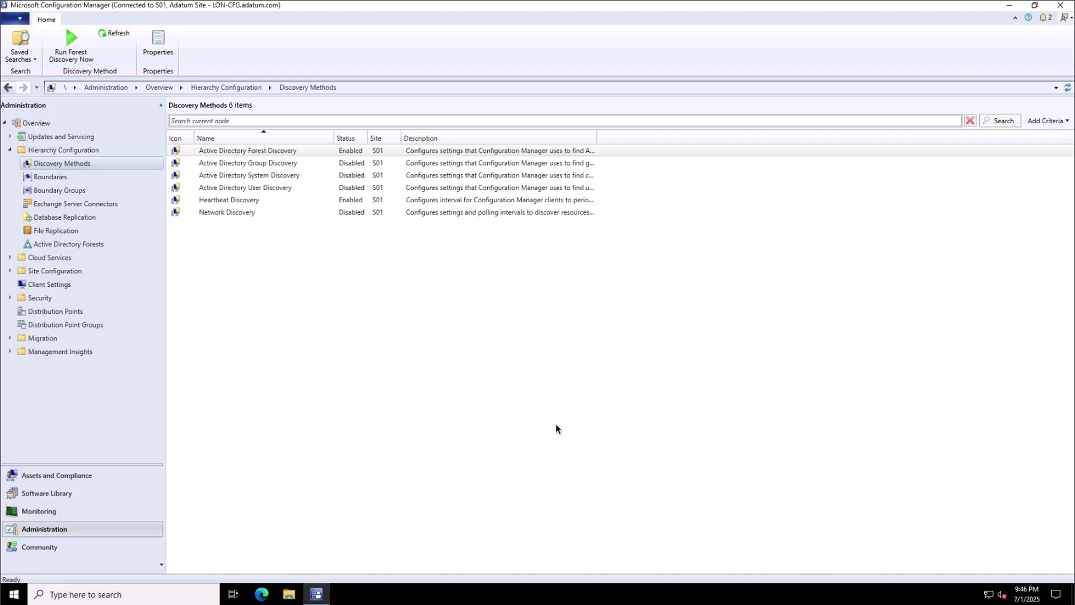
# Refresh Boundaries to list AdatumHQ, Sydney and Toronto, then show the Boundary Groups list.
pyautogui.click(349, 331)
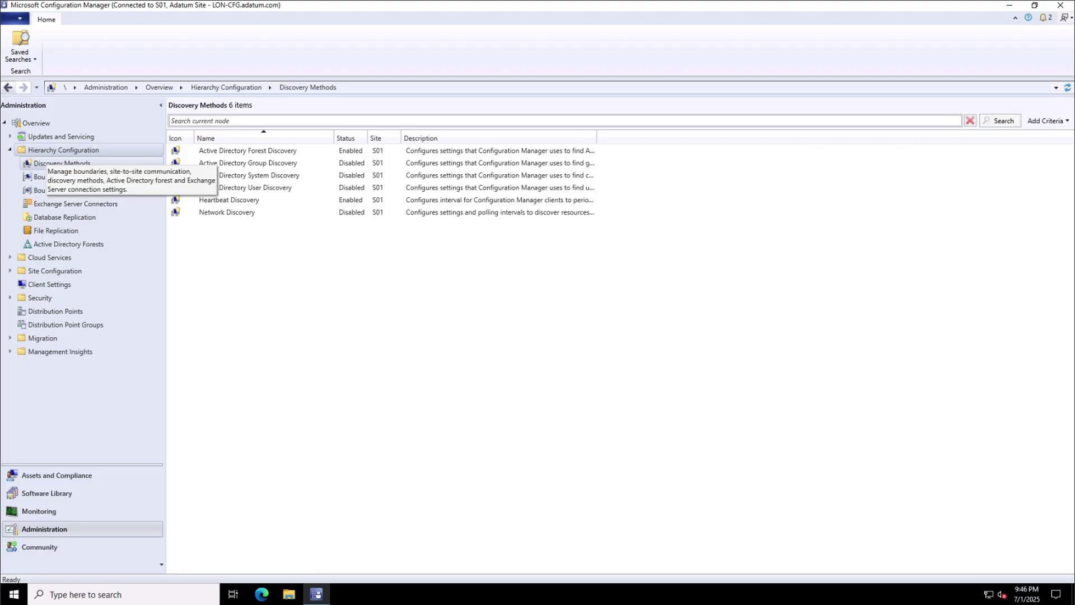
pyautogui.click(41, 177)
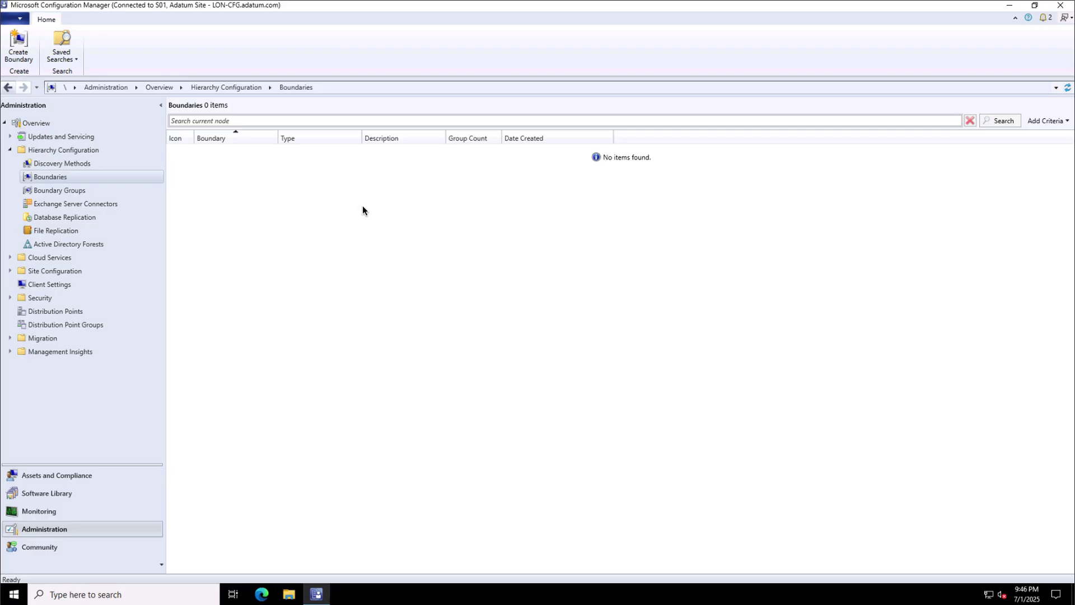
pyautogui.click(1068, 89)
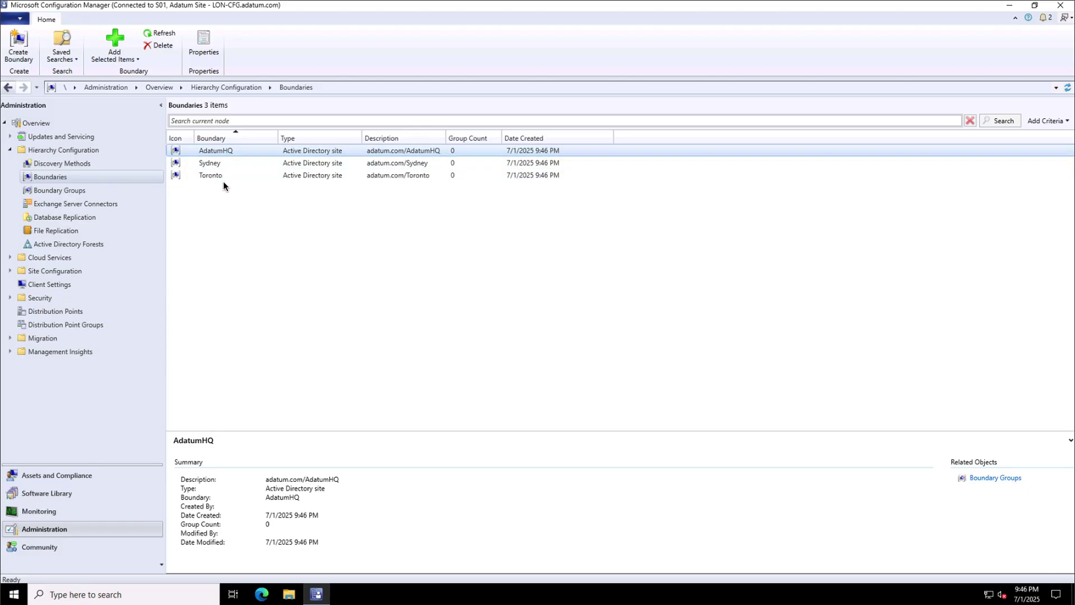
pyautogui.click(70, 190)
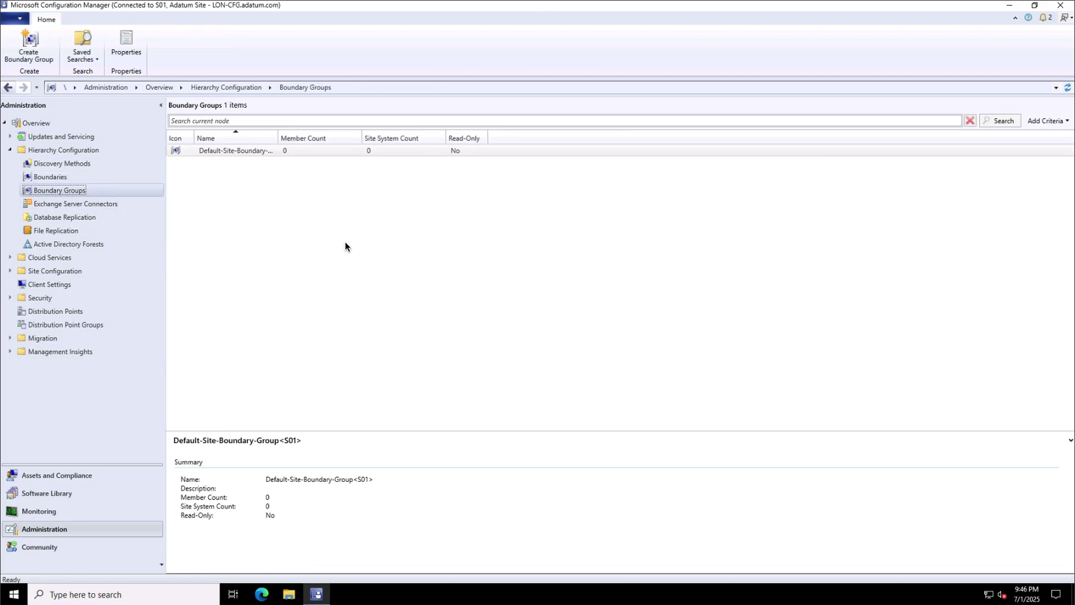
# Create a boundary group named 'London' with the AdatumHQ boundary as its member.
pyautogui.doubleClick(275, 131)
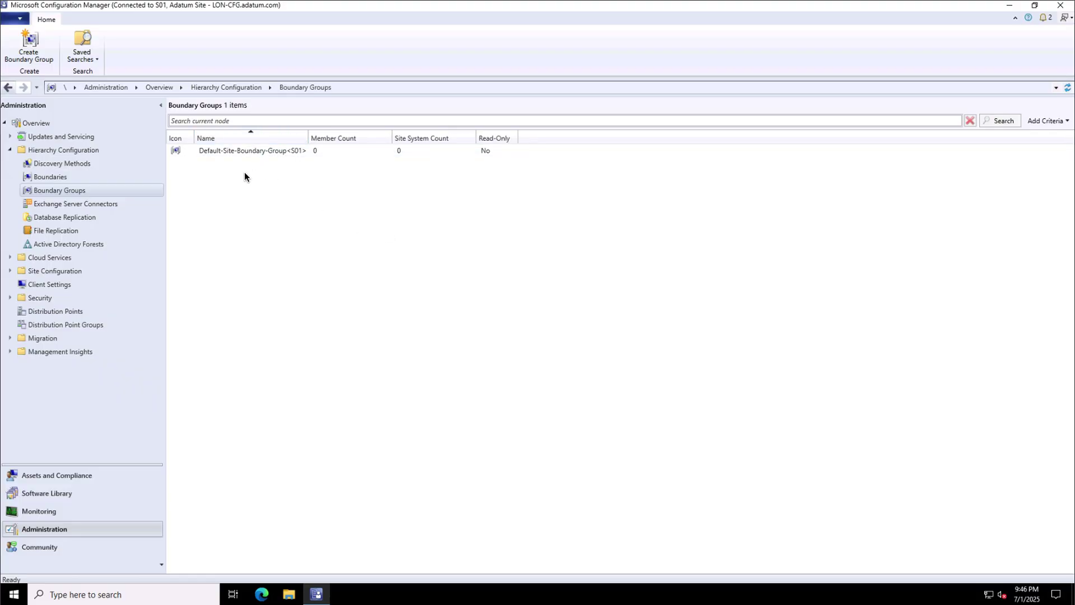
pyautogui.click(114, 196)
pyautogui.rightClick(118, 192)
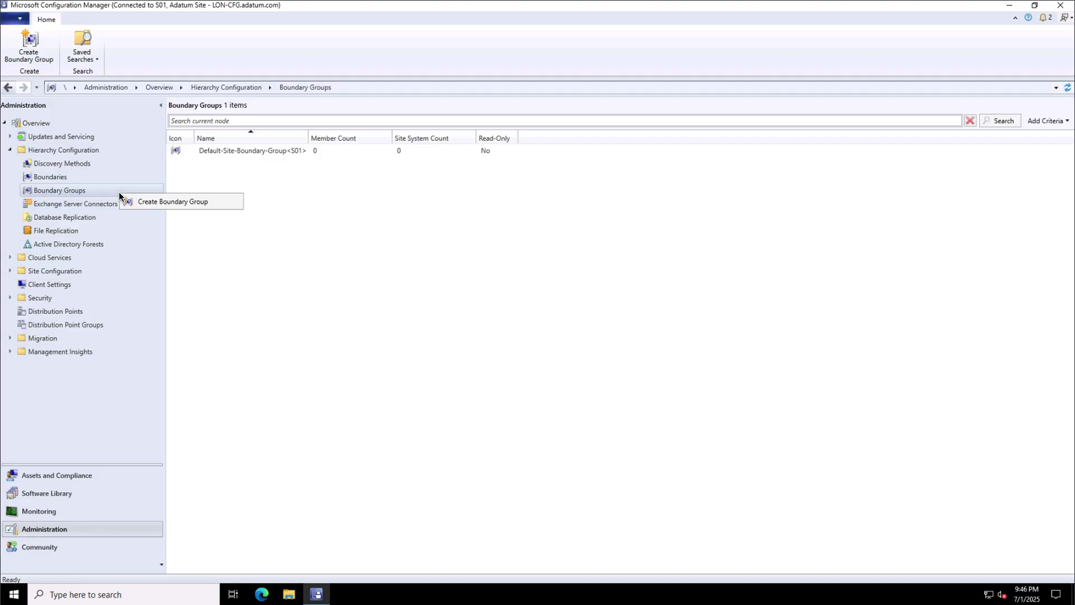
pyautogui.click(166, 201)
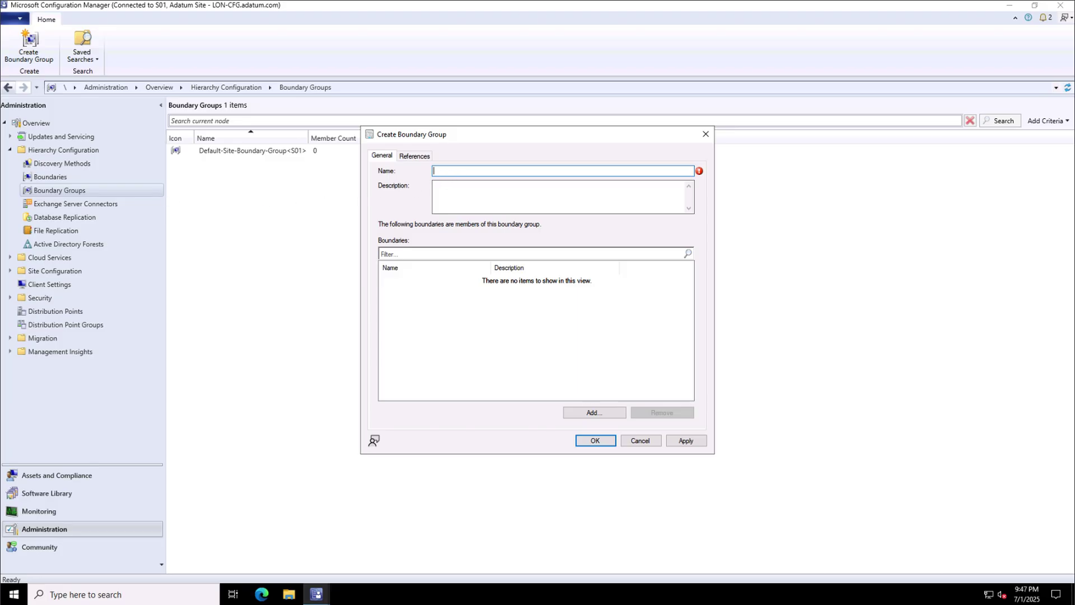
pyautogui.write('London')
pyautogui.click(590, 413)
pyautogui.click(427, 257)
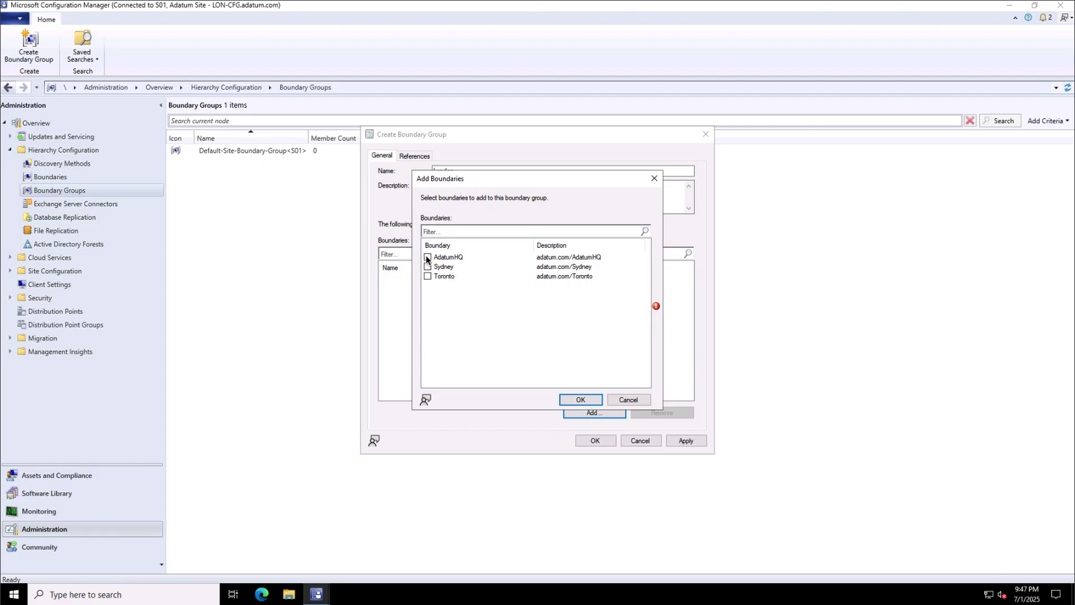
pyautogui.click(576, 399)
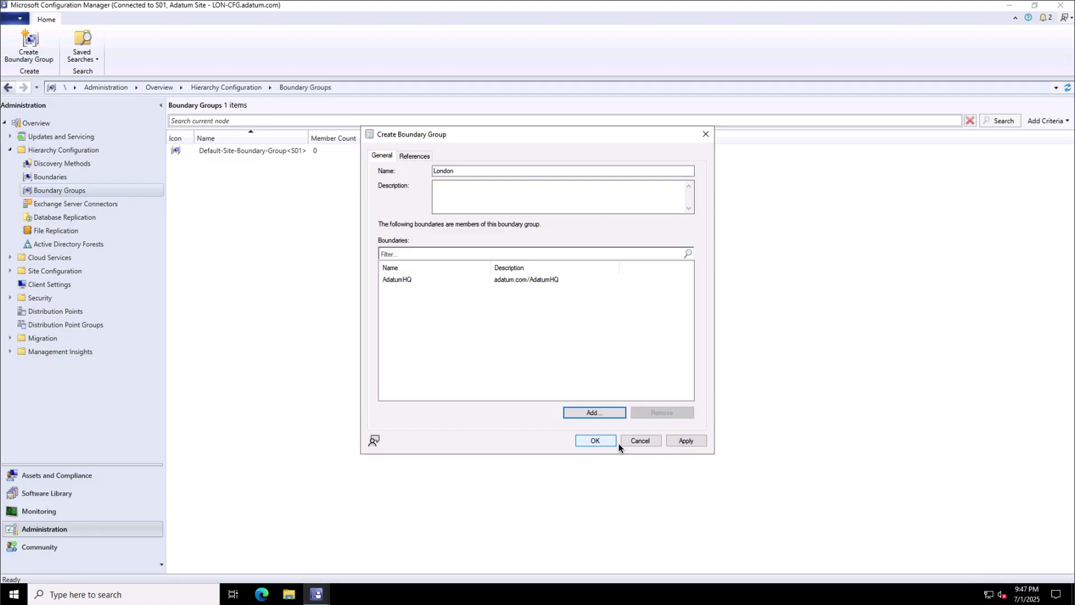
pyautogui.click(412, 156)
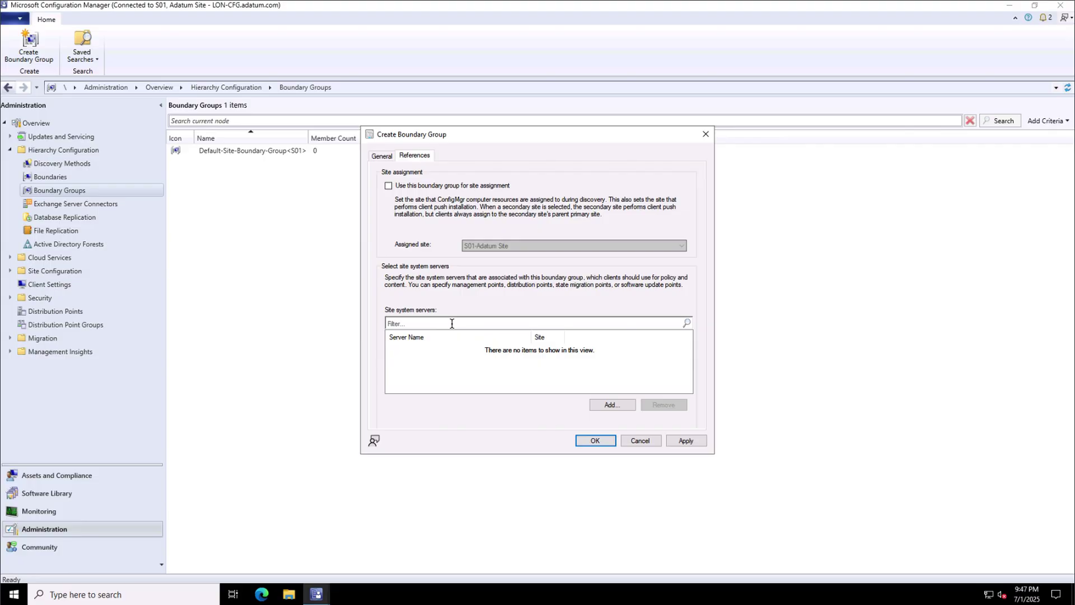
# Give London the LON-CFG.adatum.com site system and site assignment to S01-Adatum Site, then apply.
pyautogui.click(612, 404)
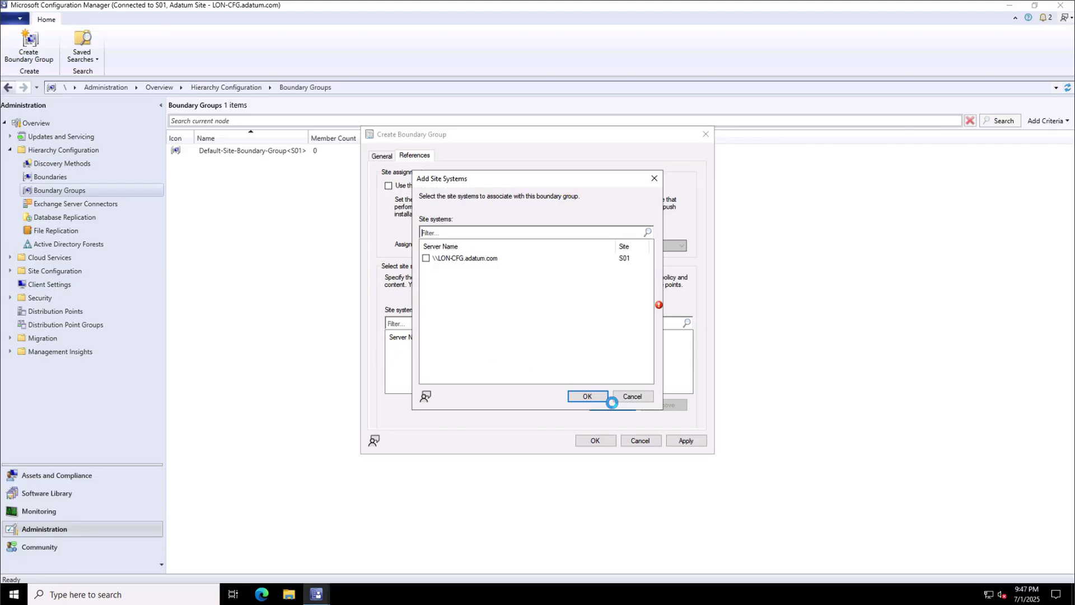
pyautogui.click(426, 258)
pyautogui.click(586, 396)
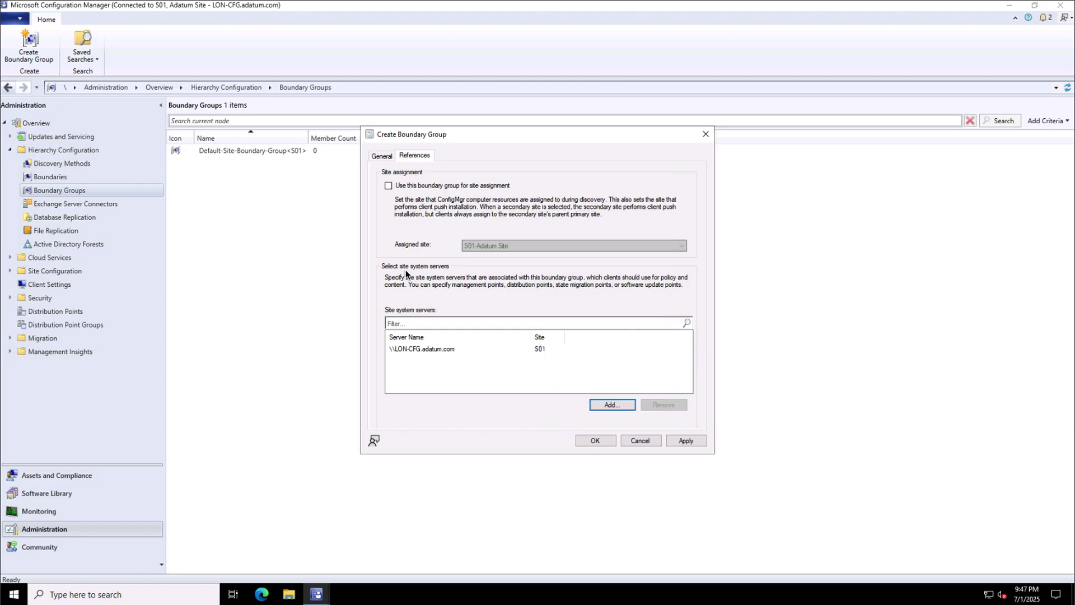
pyautogui.click(413, 185)
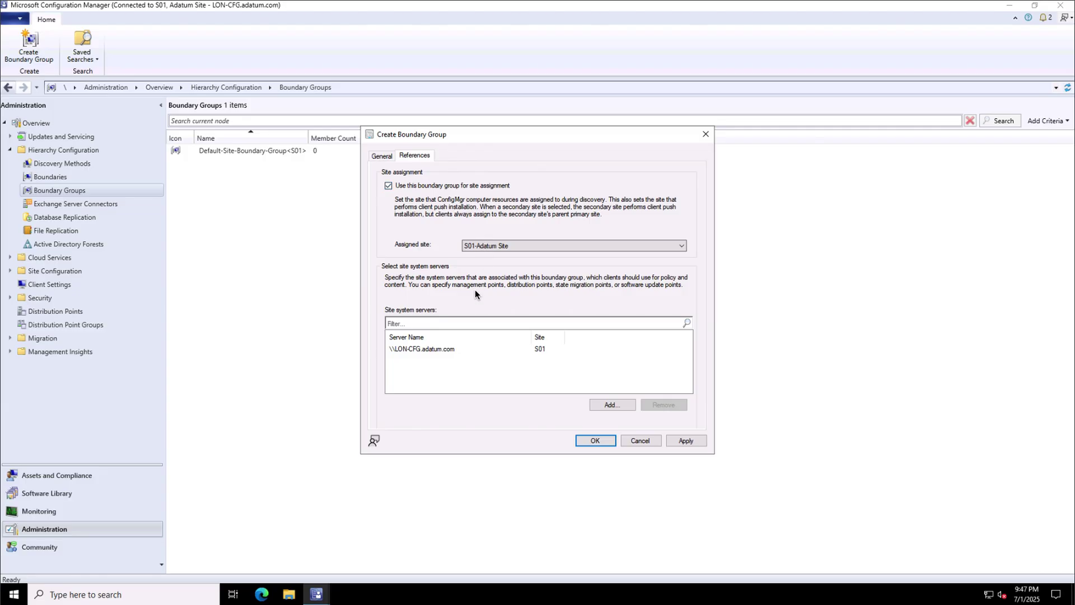
pyautogui.click(509, 245)
pyautogui.click(509, 245)
pyautogui.click(685, 442)
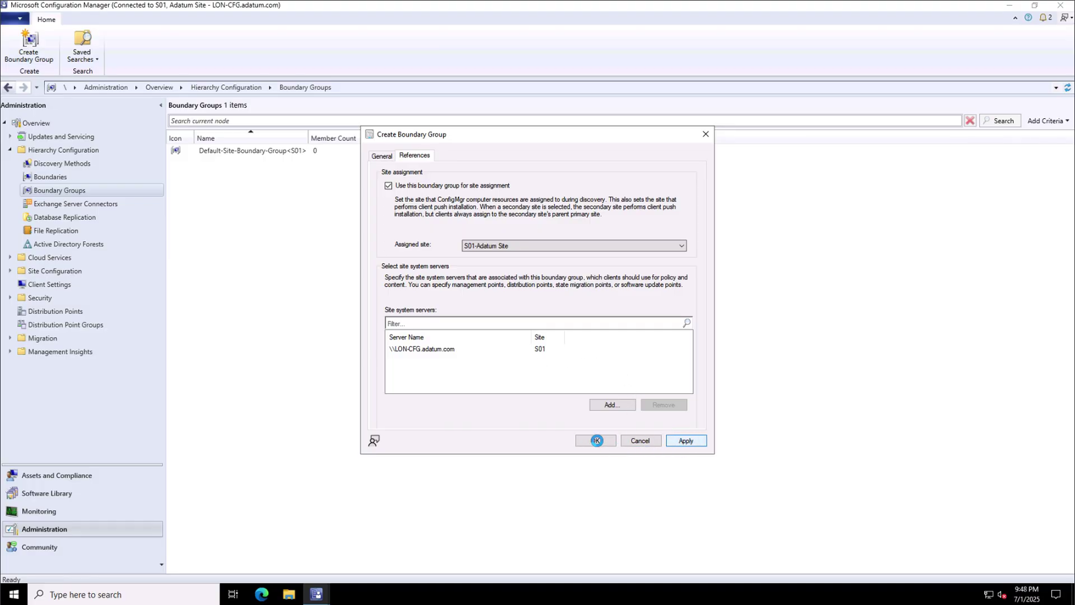
pyautogui.click(596, 441)
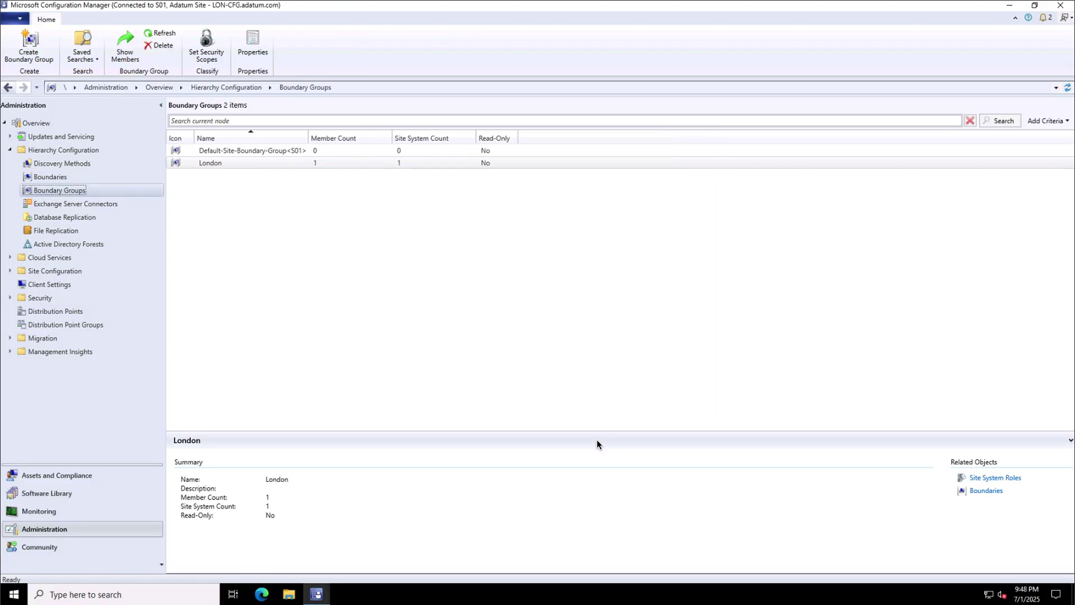
pyautogui.click(315, 165)
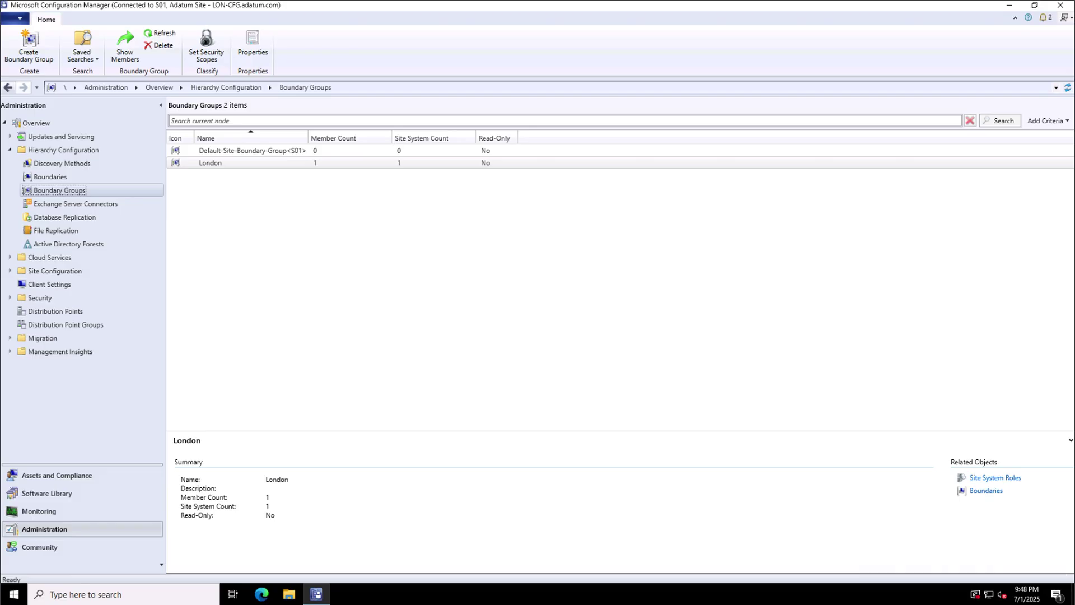
pyautogui.rightClick(64, 193)
# Start a new boundary group named 'Toronto' containing the Toronto boundary.
pyautogui.click(99, 202)
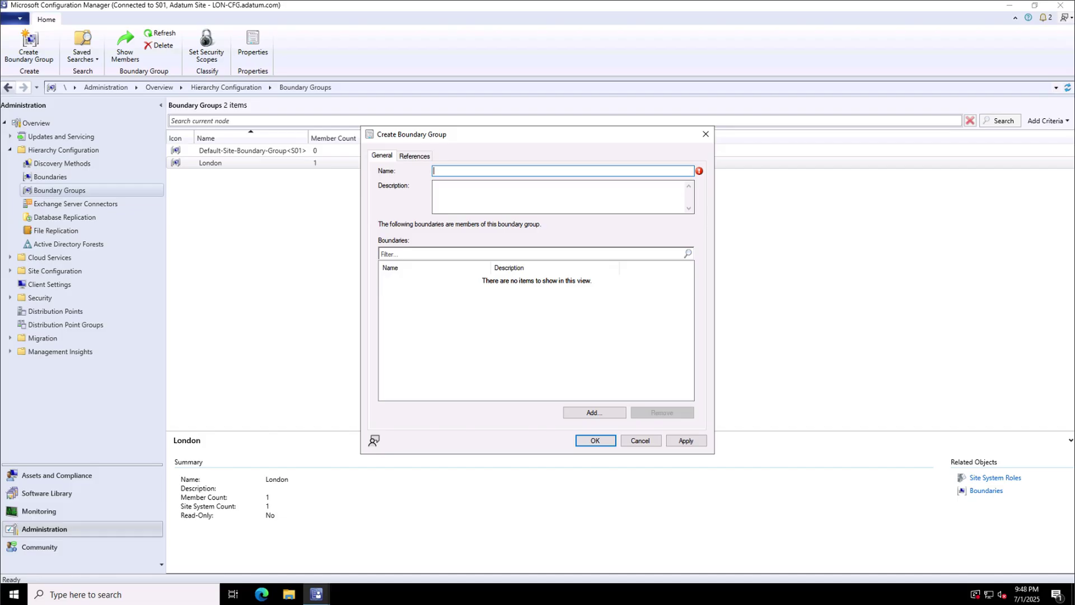
pyautogui.write('Toronto')
pyautogui.click(590, 413)
pyautogui.click(429, 277)
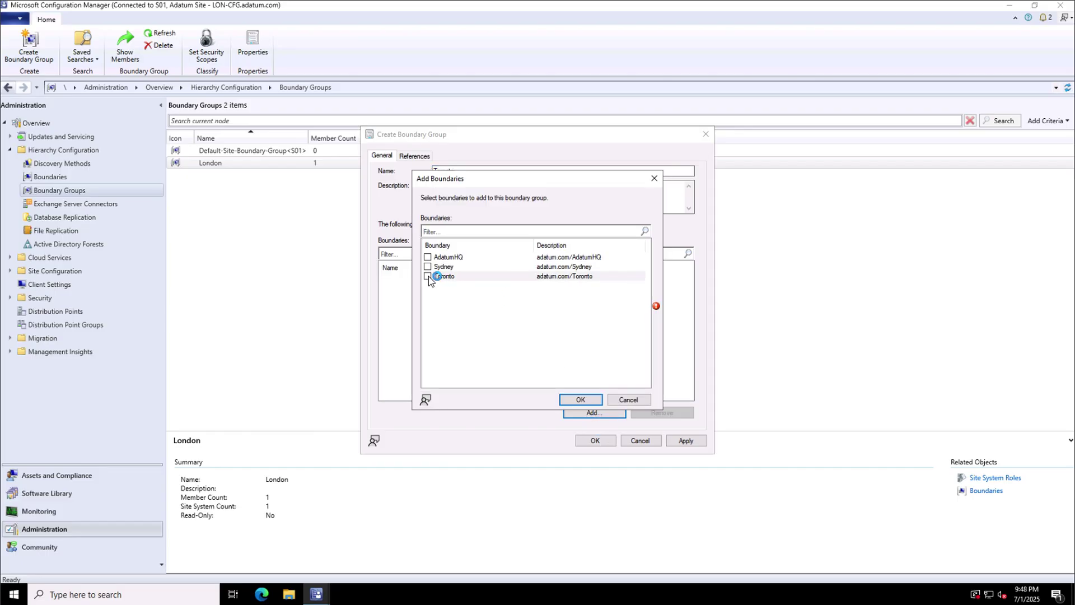
pyautogui.click(581, 399)
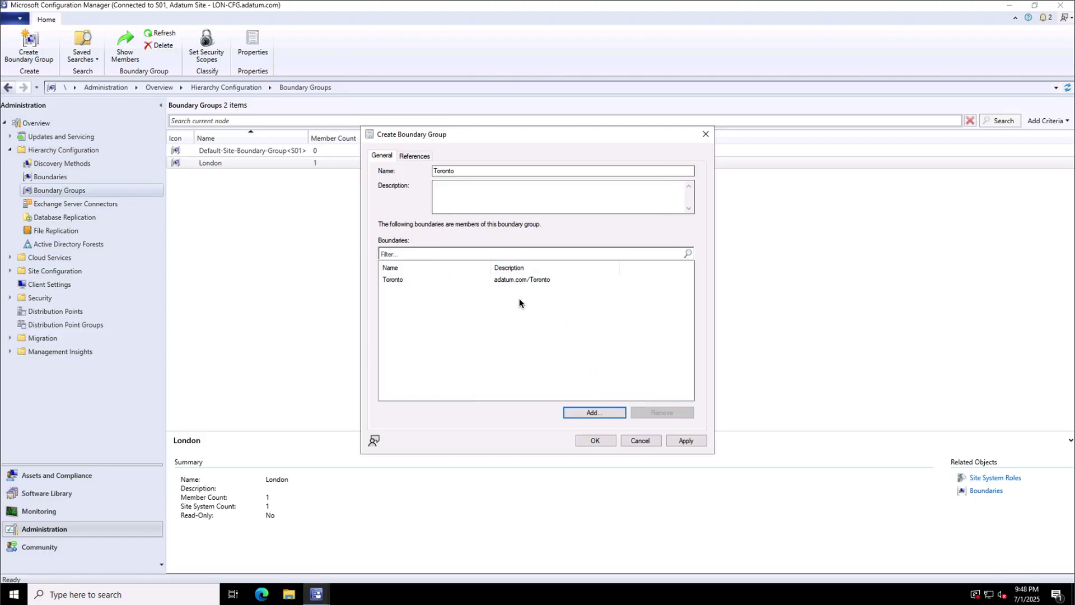
# Enable Toronto's site assignment, add the LON-CFG.adatum.com server, then apply and close.
pyautogui.click(413, 158)
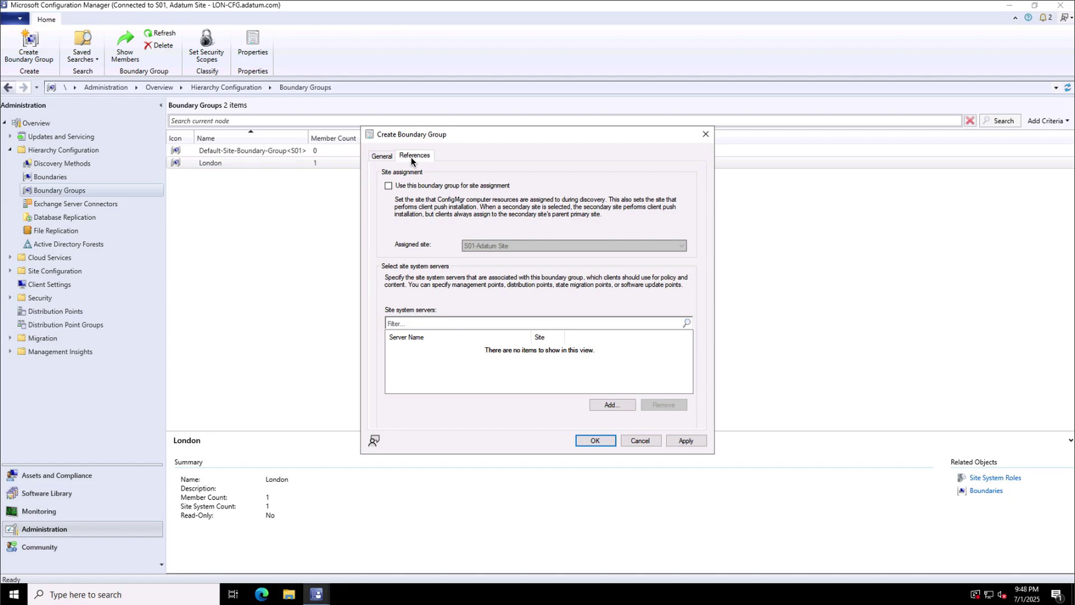
pyautogui.click(418, 187)
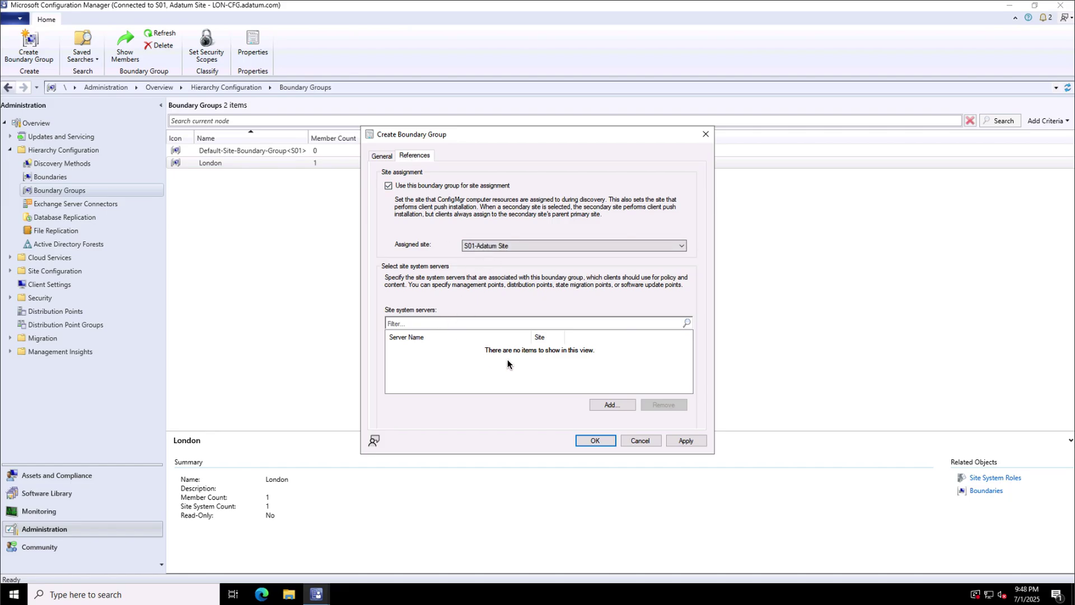
pyautogui.click(602, 405)
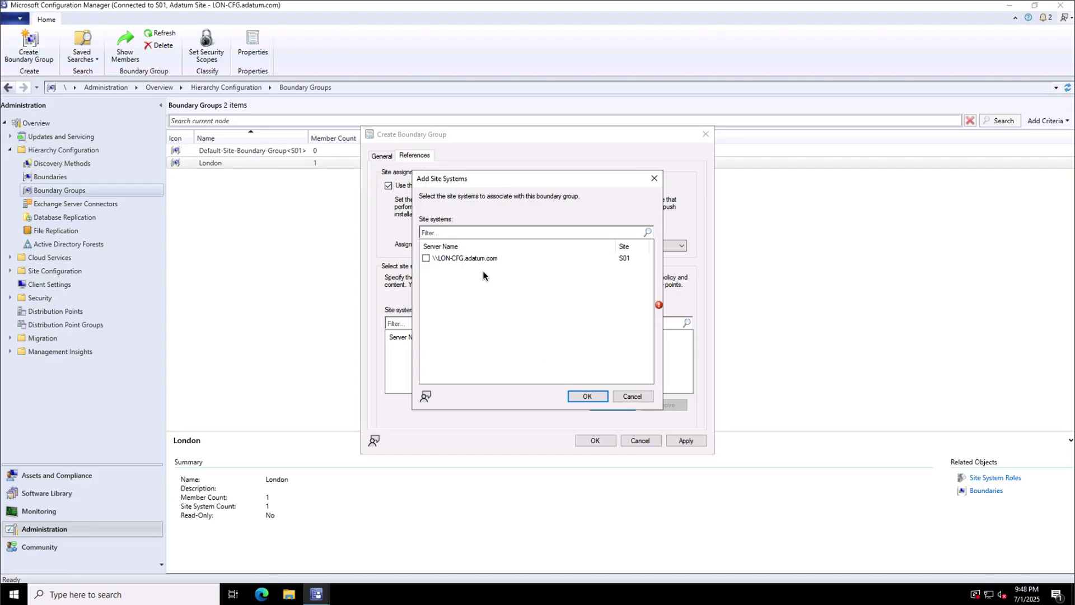
pyautogui.click(454, 258)
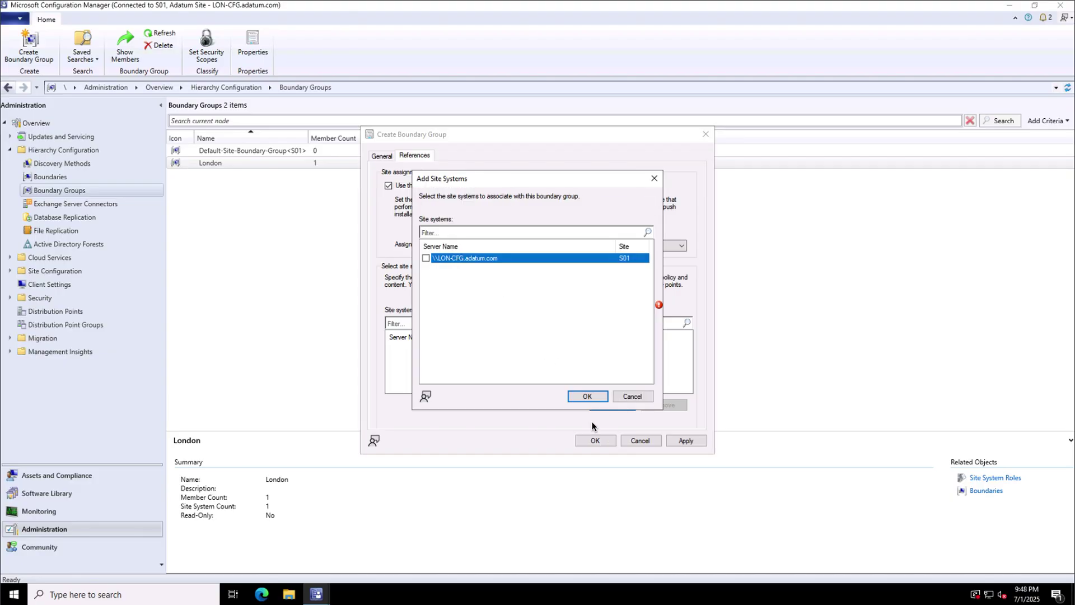
pyautogui.click(425, 258)
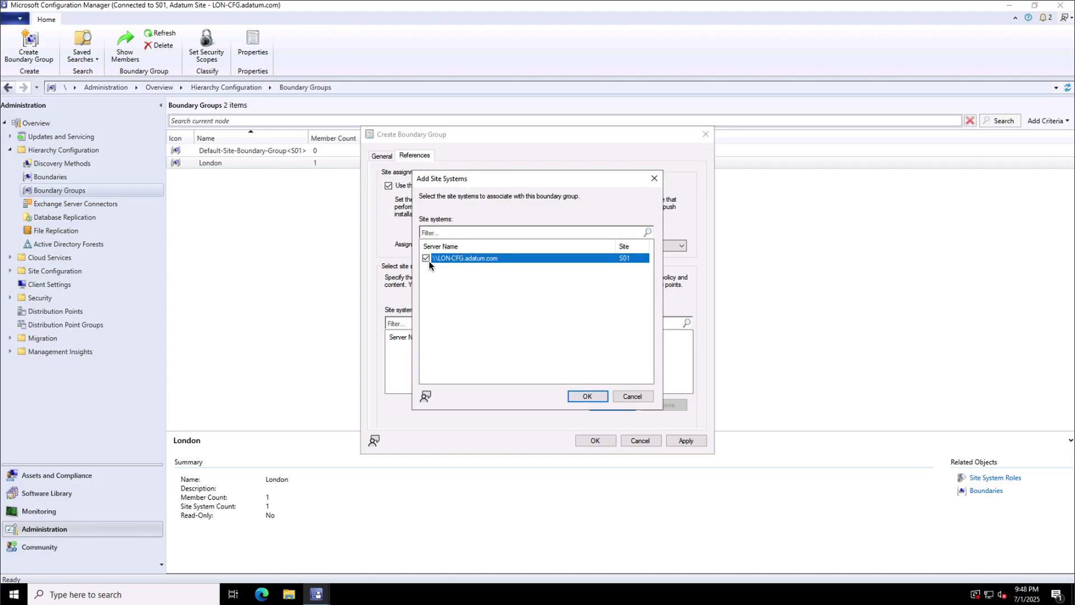
pyautogui.click(586, 397)
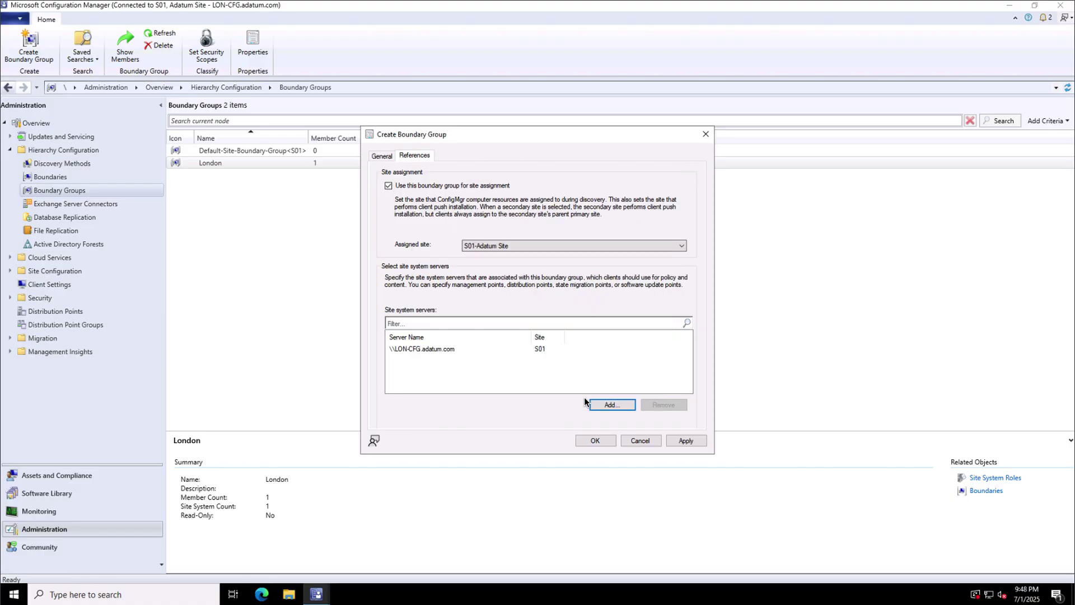
pyautogui.click(683, 440)
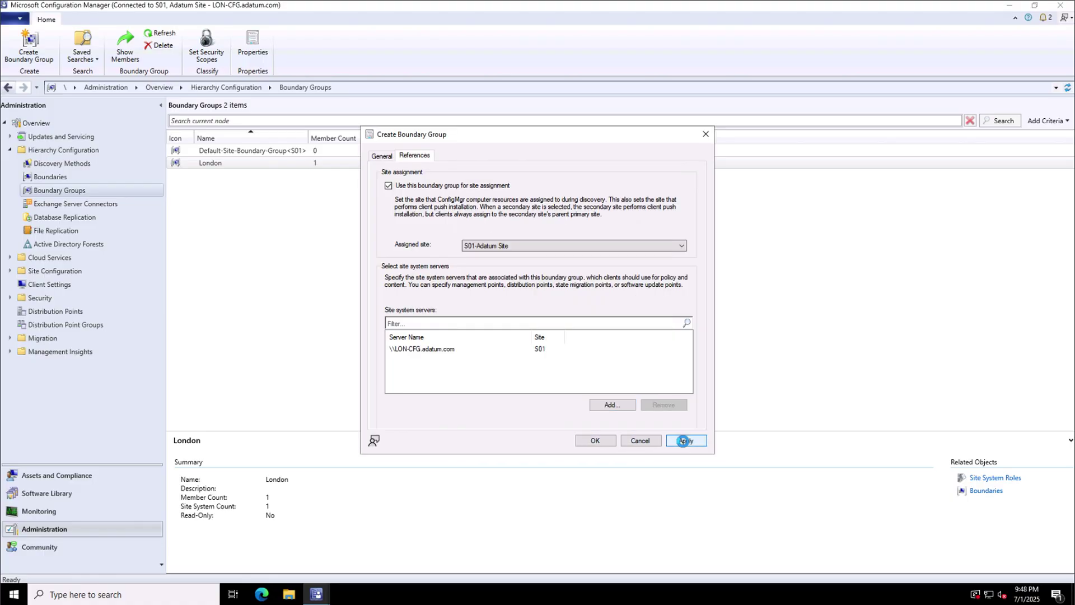
pyautogui.click(595, 440)
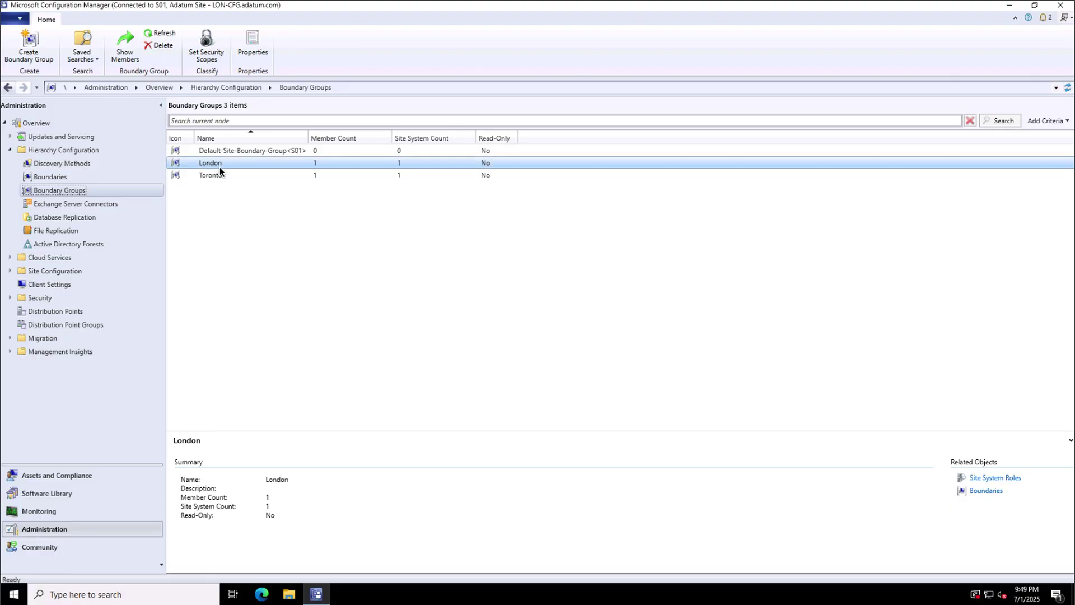
# Start a new boundary group named 'Sydney' containing the Sydney boundary.
pyautogui.rightClick(71, 192)
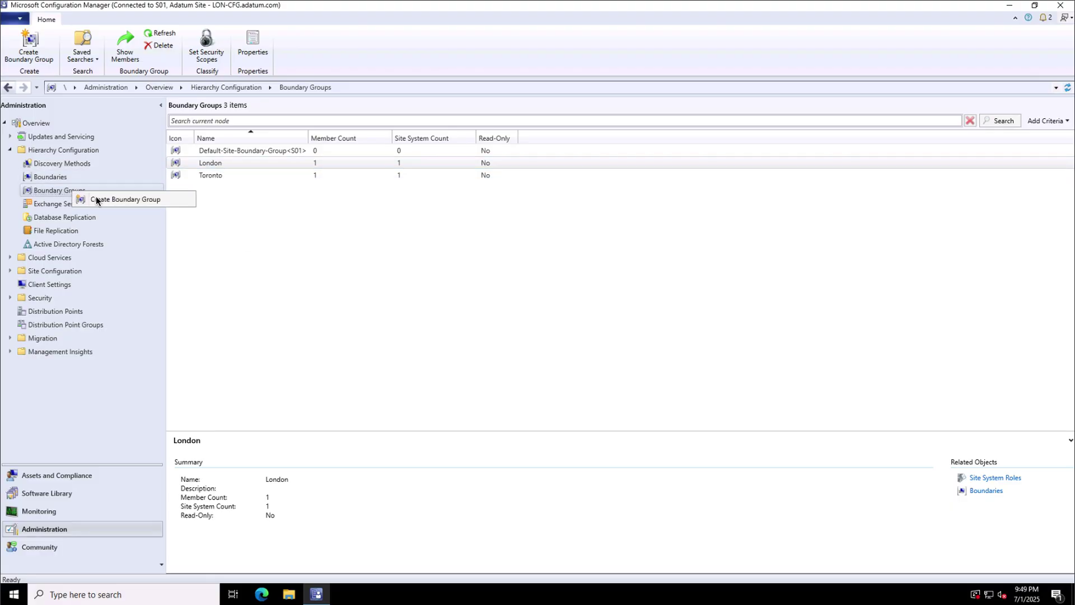
pyautogui.click(96, 197)
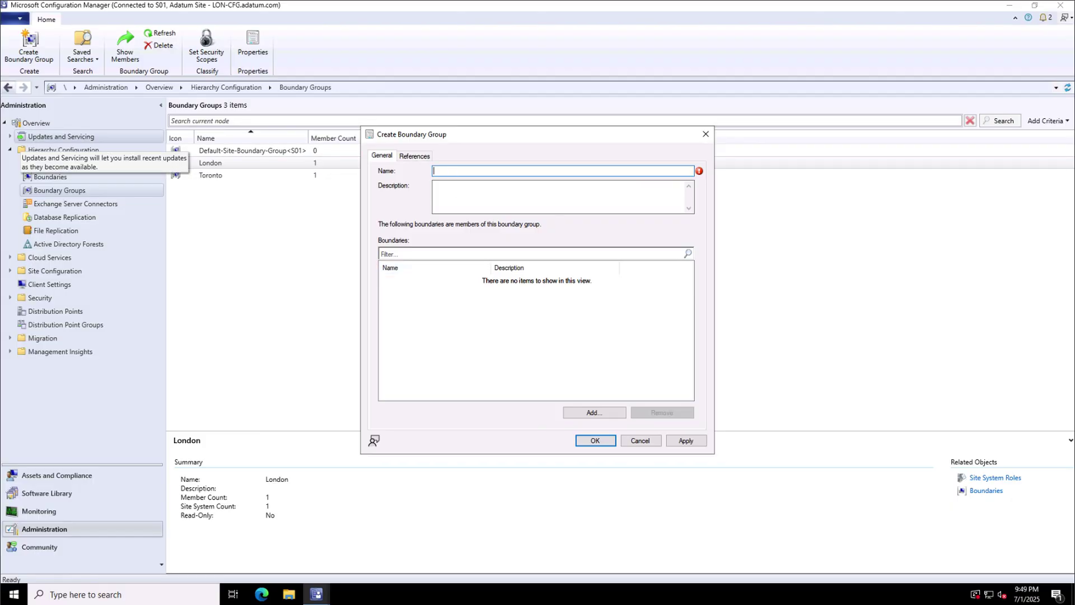
pyautogui.write('Sydney')
pyautogui.click(593, 412)
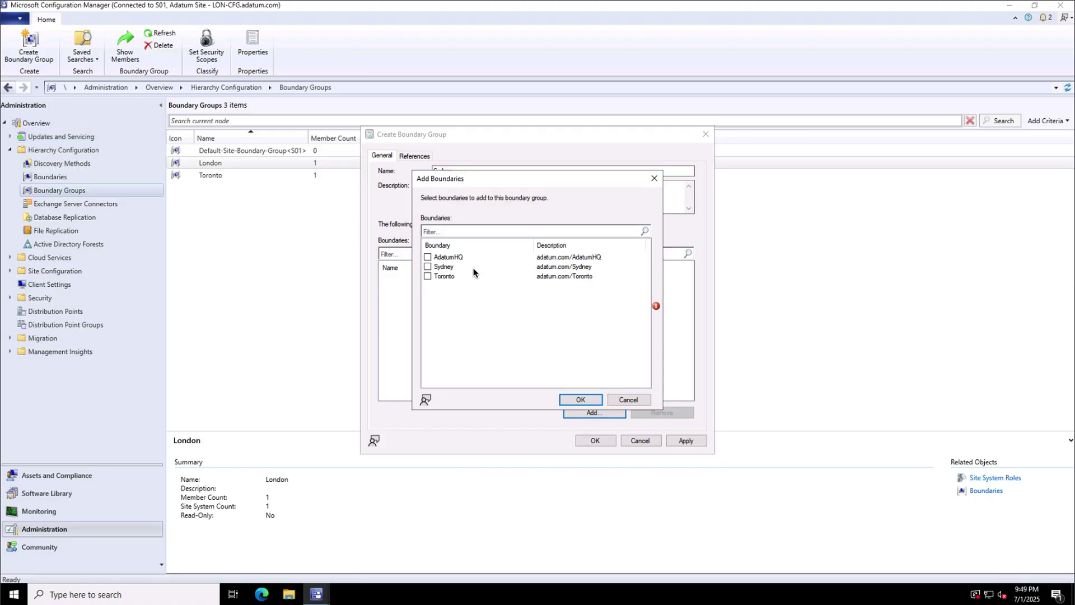
pyautogui.click(427, 266)
pyautogui.click(580, 399)
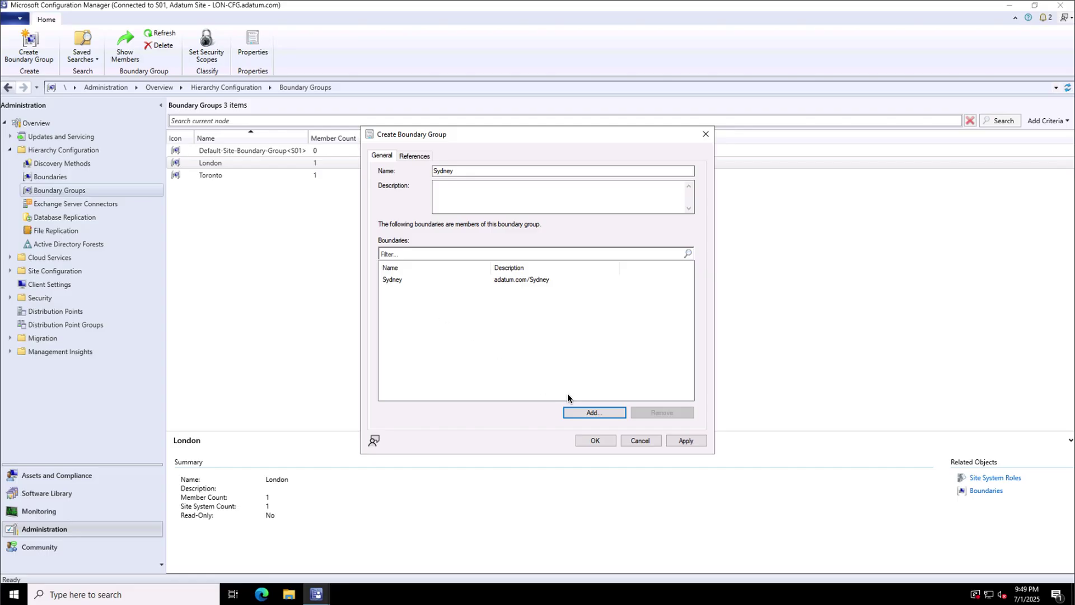
# Assign Sydney to S01-Adatum Site with the LON-CFG.adatum.com server, then apply and close.
pyautogui.click(412, 157)
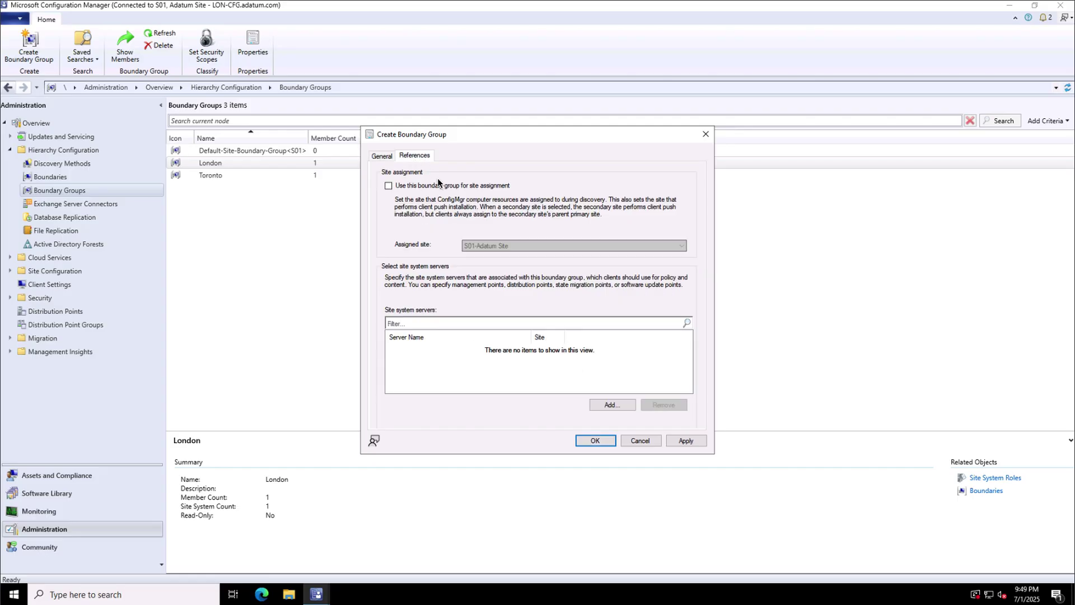
pyautogui.click(388, 186)
pyautogui.click(500, 245)
pyautogui.click(500, 246)
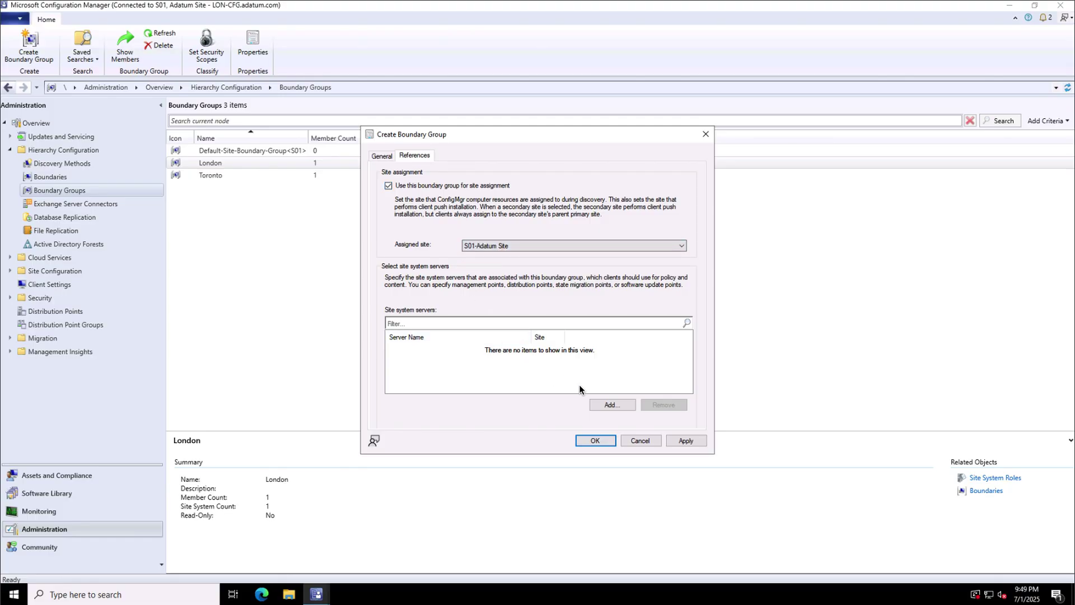
pyautogui.click(610, 403)
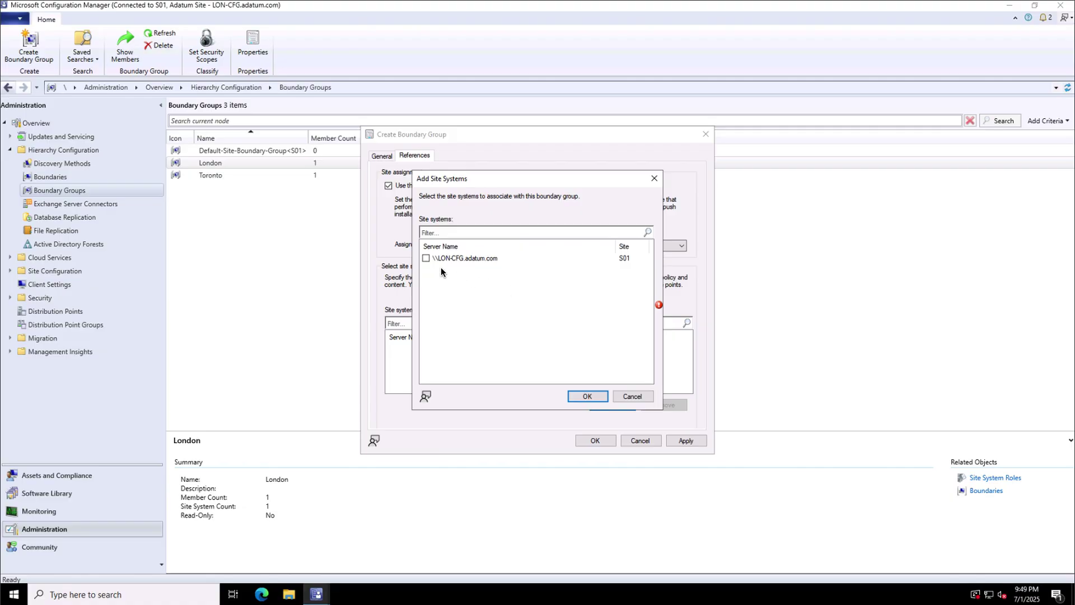
pyautogui.click(426, 259)
pyautogui.click(582, 397)
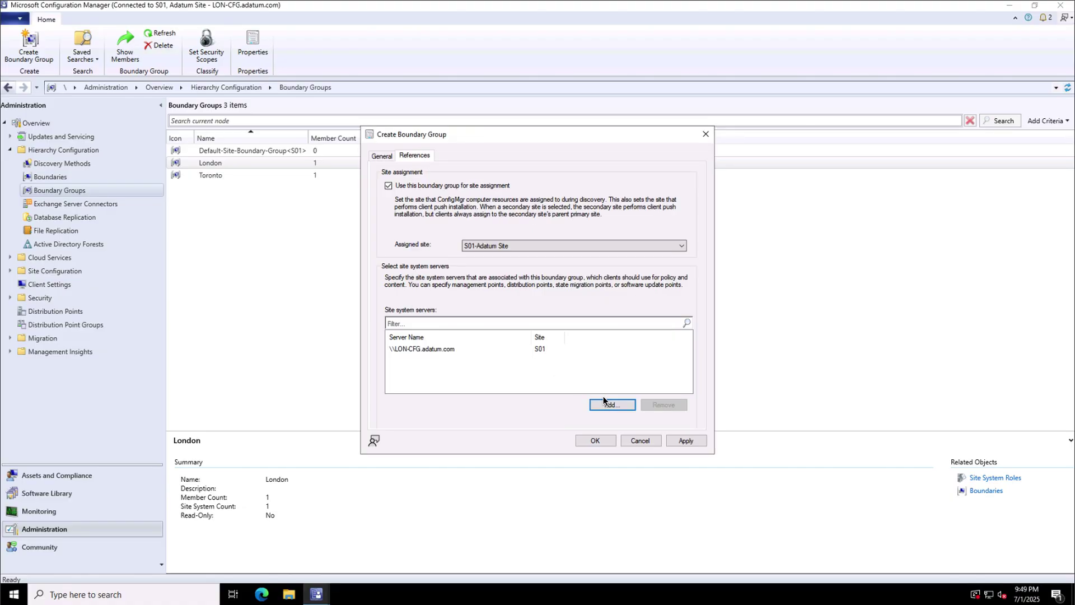
pyautogui.click(684, 441)
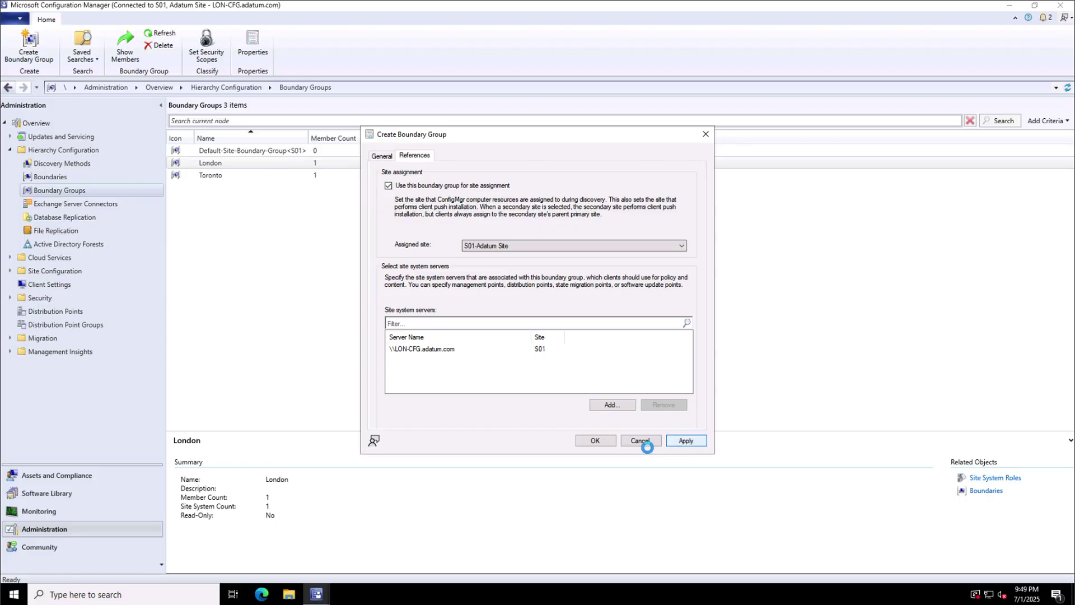
pyautogui.click(598, 441)
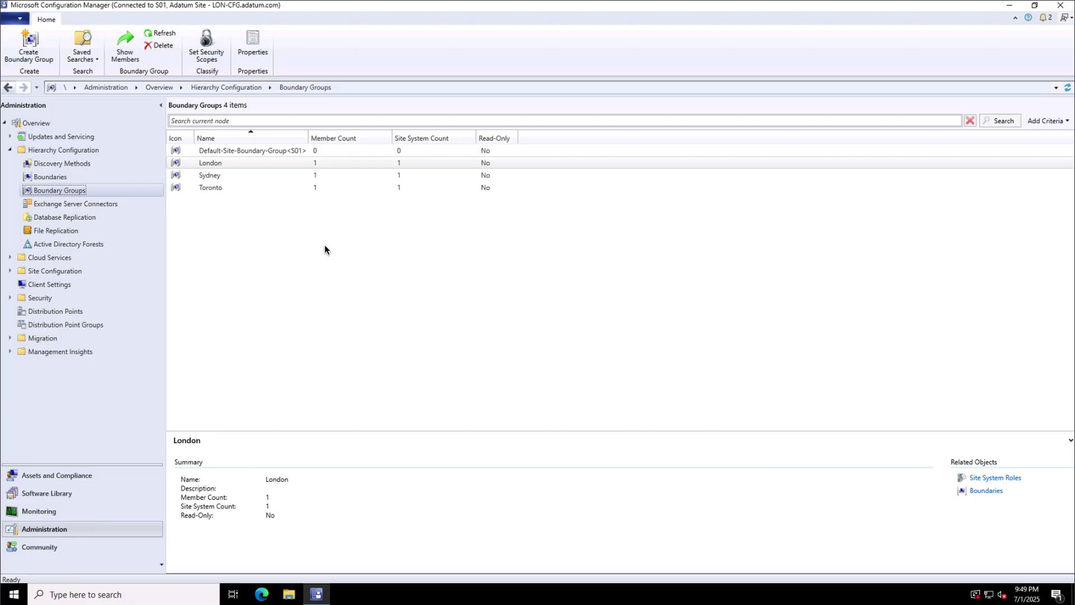
# Select the Sydney boundary group and bring up its actions menu.
pyautogui.click(212, 176)
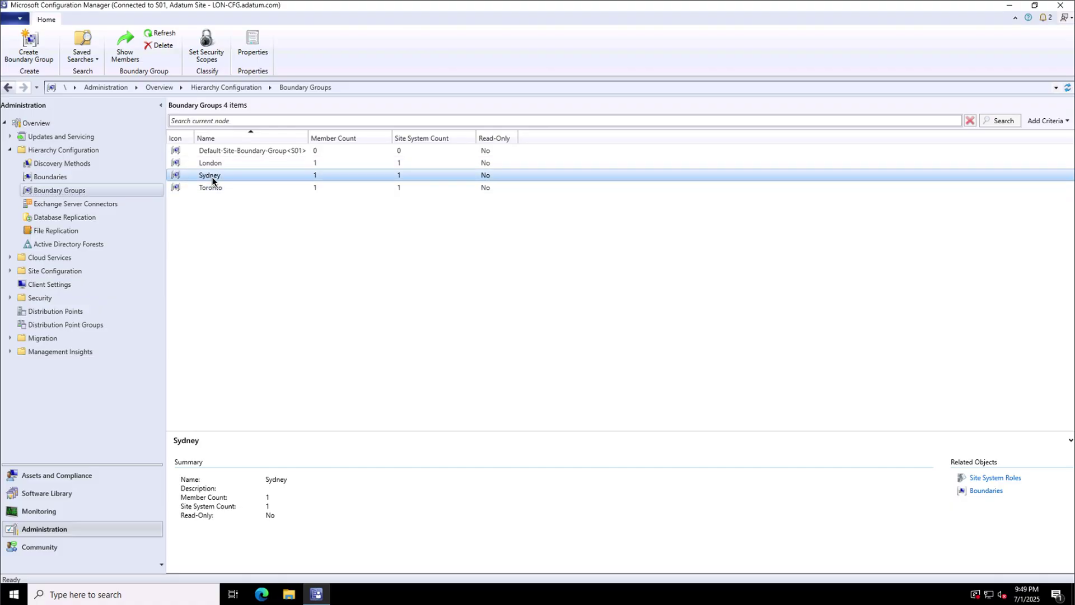
pyautogui.rightClick(212, 176)
# In Sydney's properties, add London as a fallback boundary group on the Relationships tab.
pyautogui.click(245, 246)
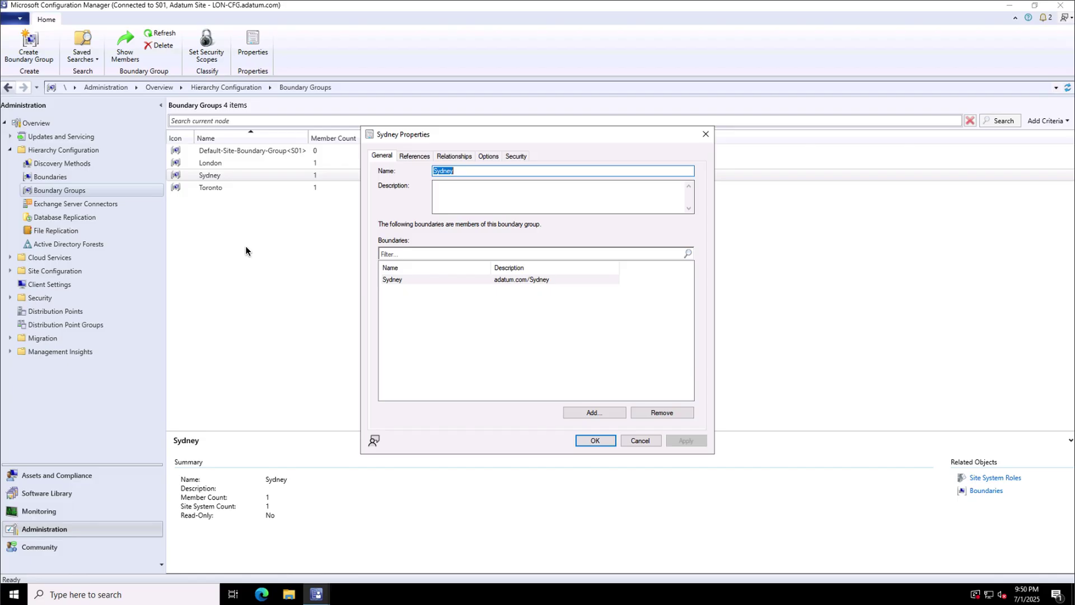
pyautogui.click(406, 158)
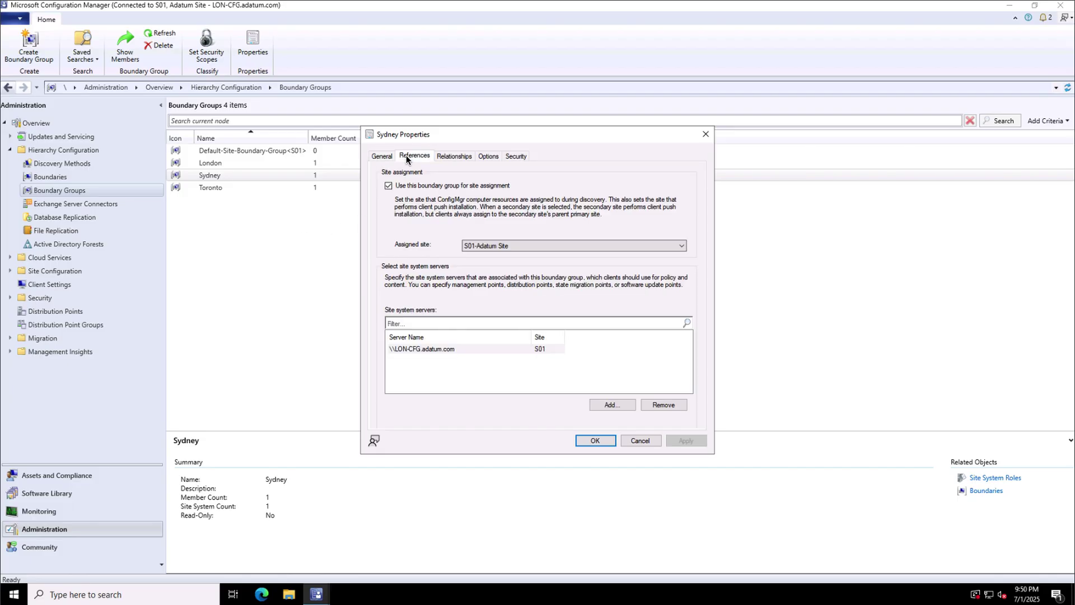
pyautogui.click(455, 156)
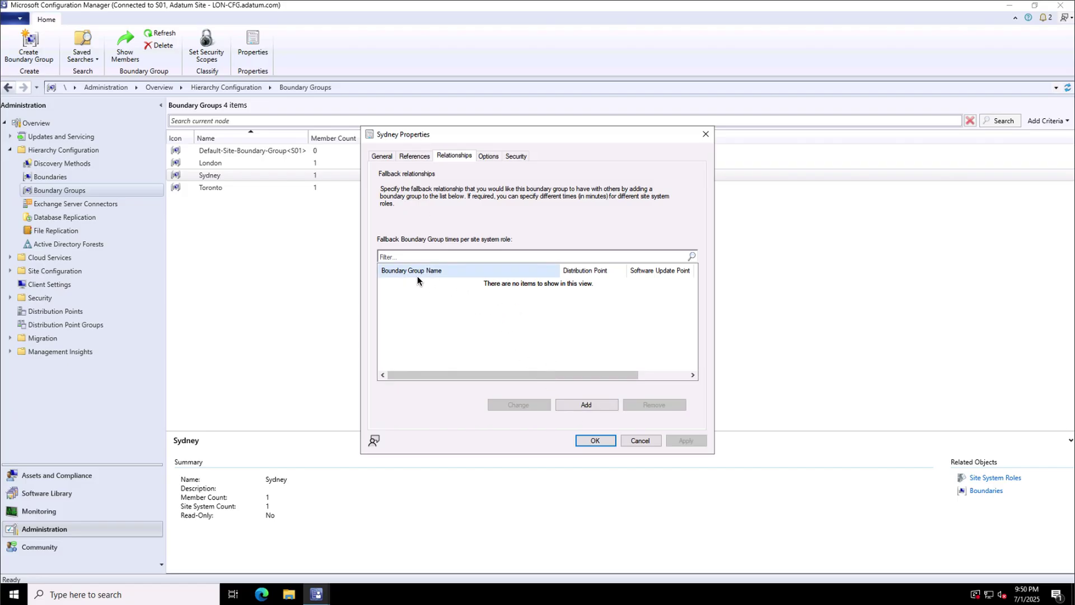
pyautogui.click(587, 403)
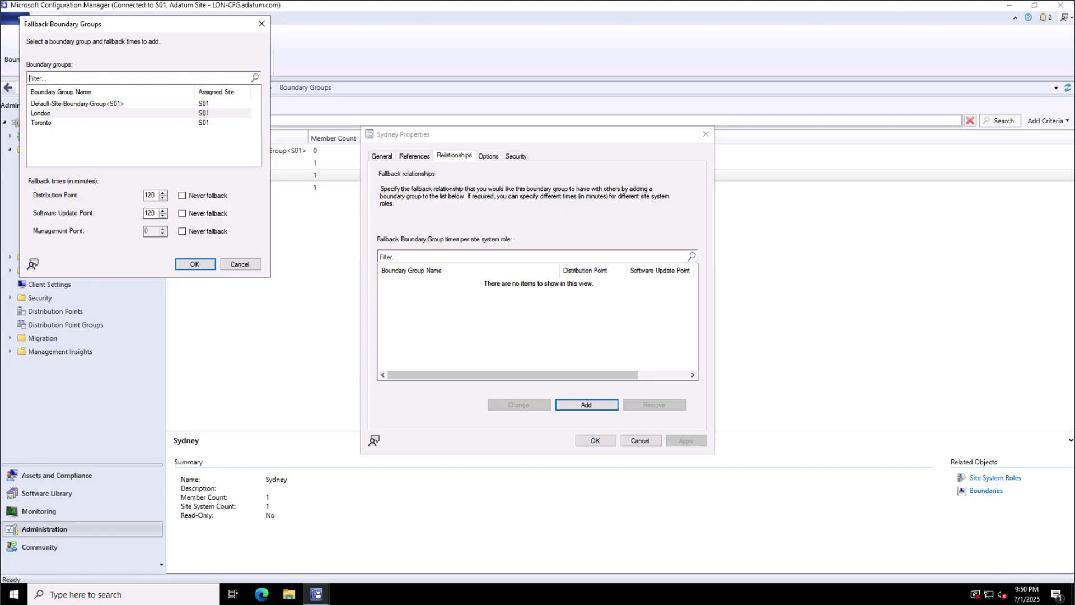
pyautogui.click(41, 115)
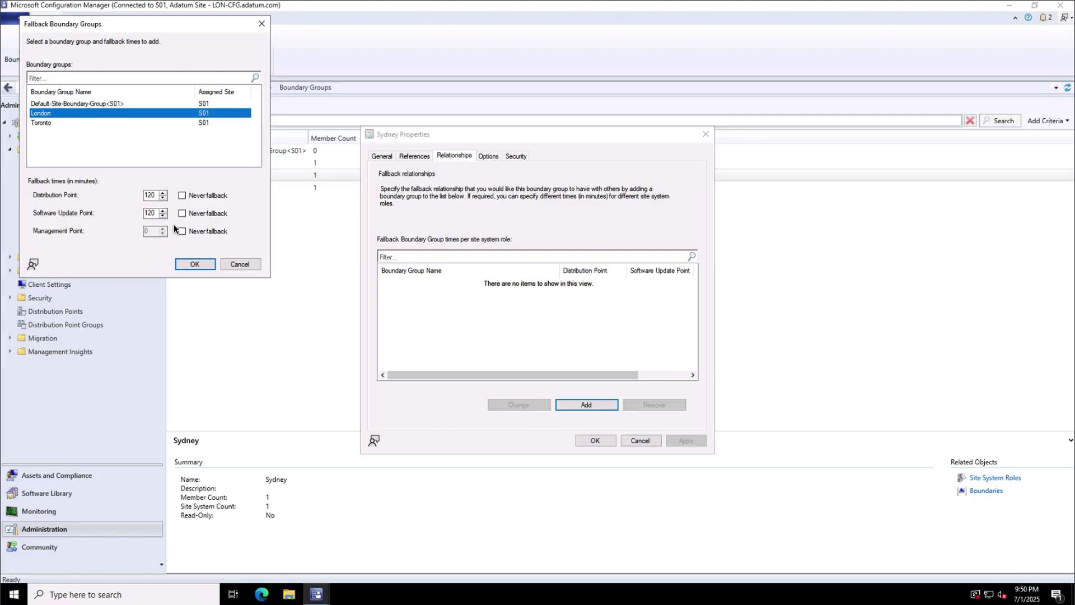
pyautogui.click(190, 264)
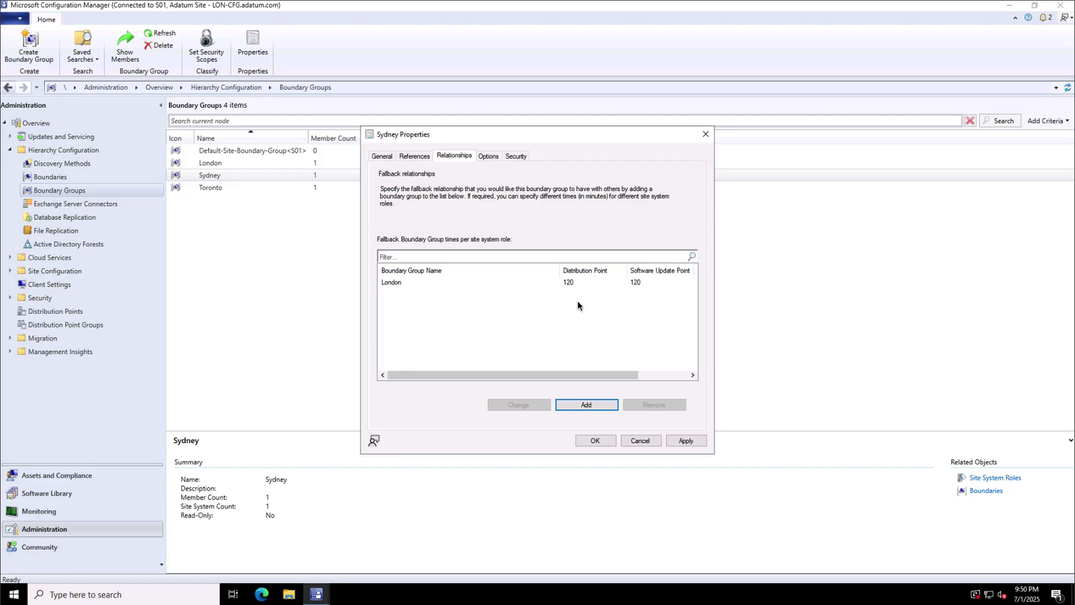
# Set the London fallback's Distribution Point time to 15 minutes, then apply and close Sydney's properties.
pyautogui.click(536, 283)
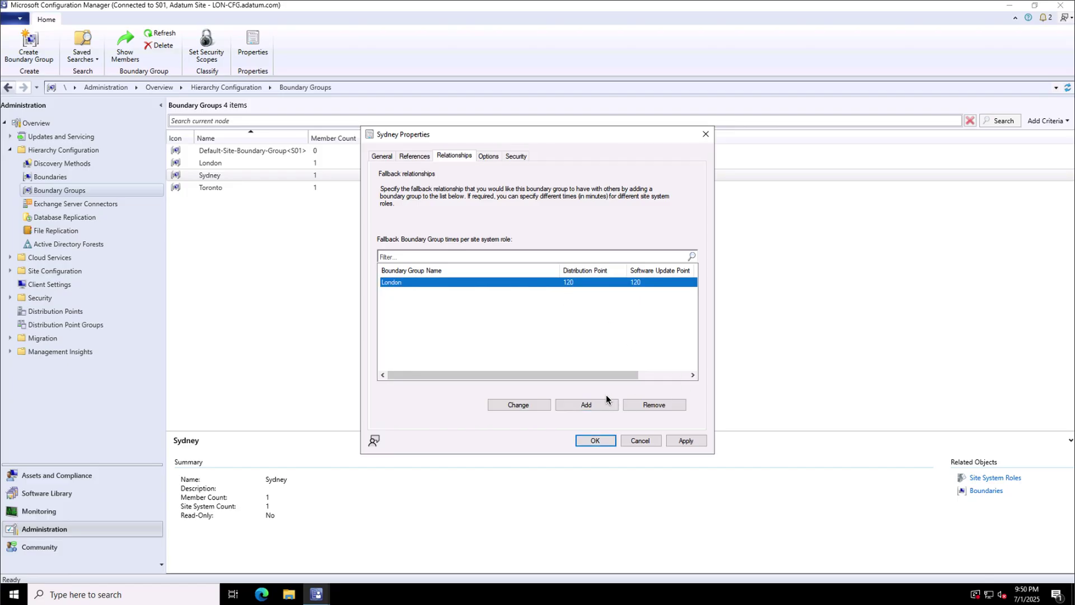
pyautogui.click(531, 406)
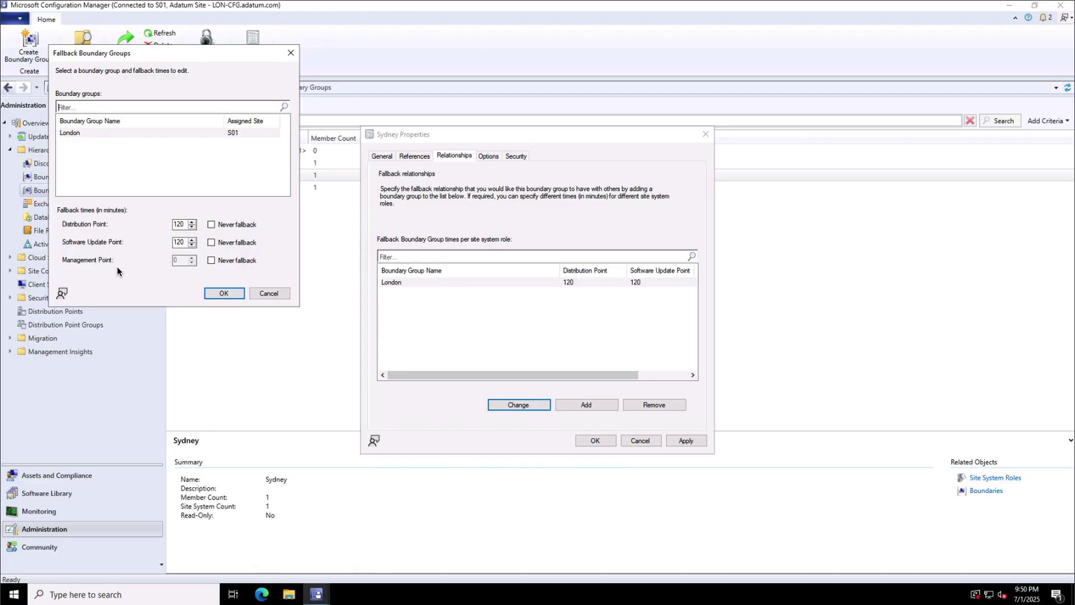
pyautogui.doubleClick(180, 224)
pyautogui.write('15')
pyautogui.click(224, 293)
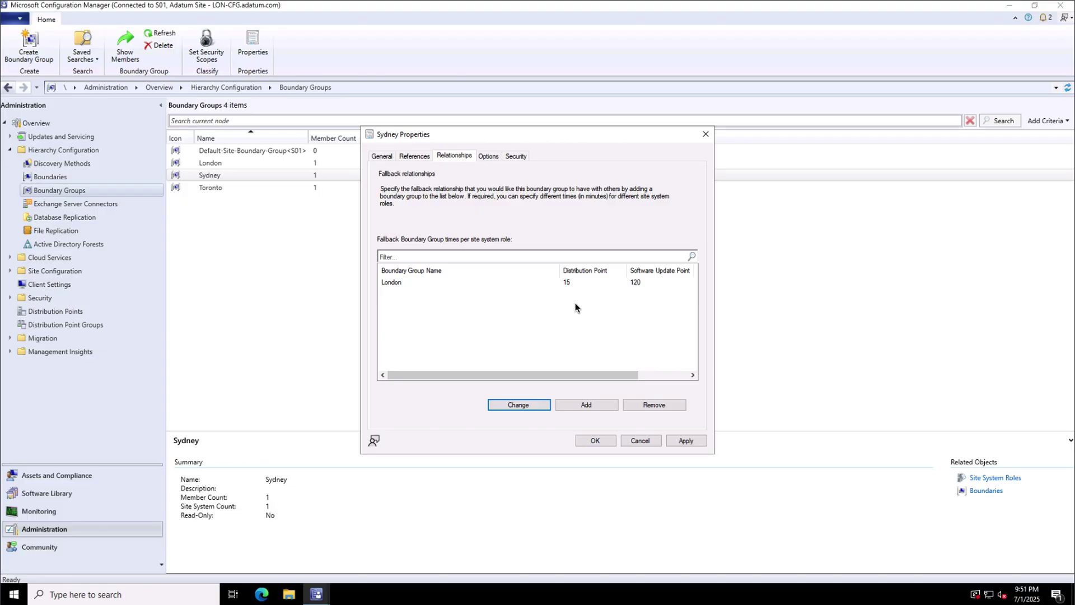
pyautogui.click(677, 439)
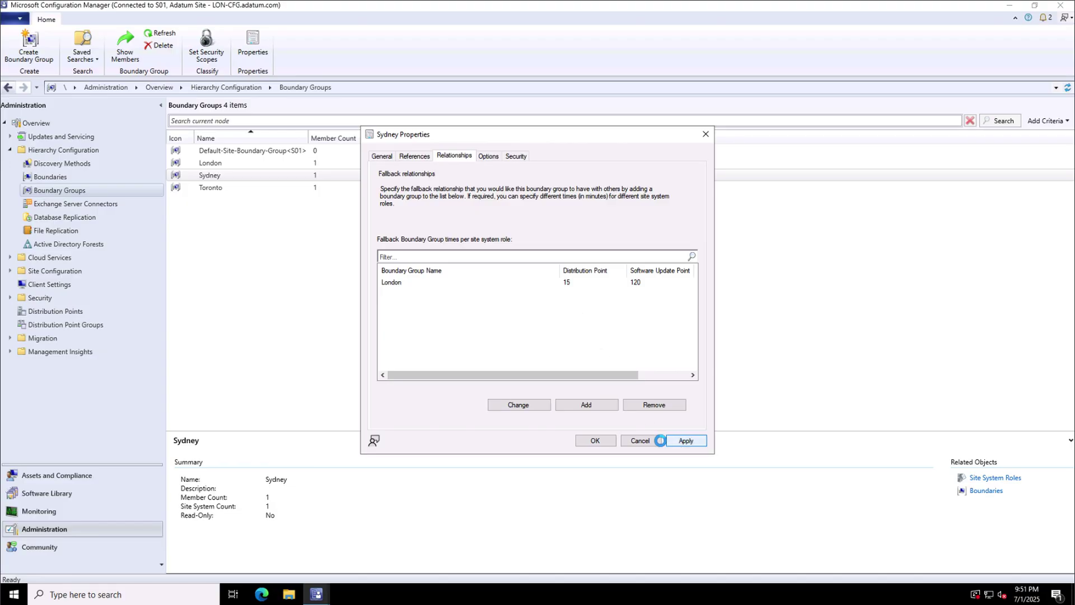
pyautogui.click(598, 444)
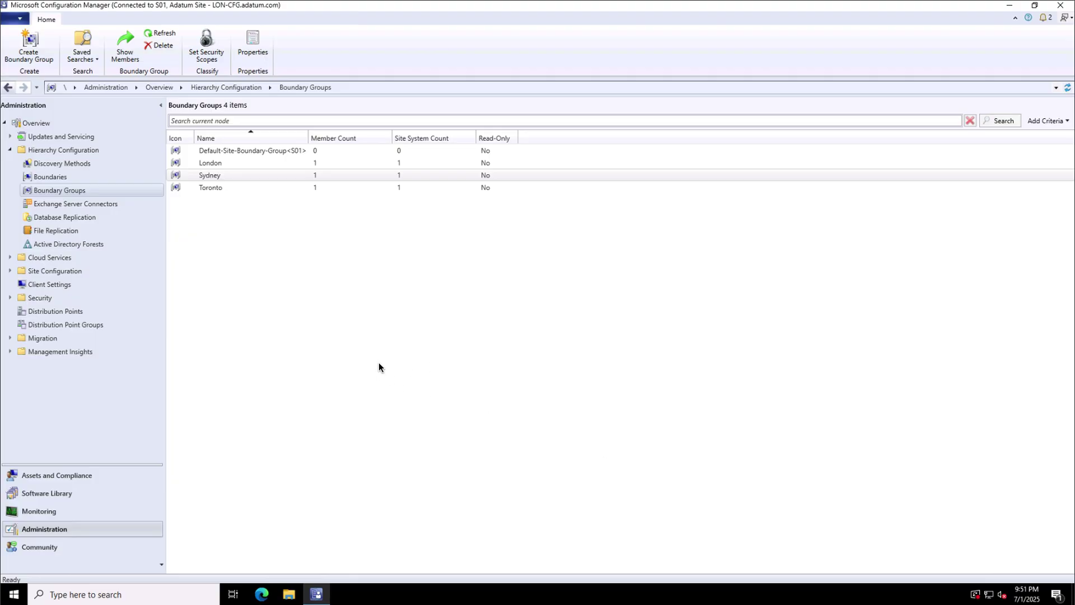